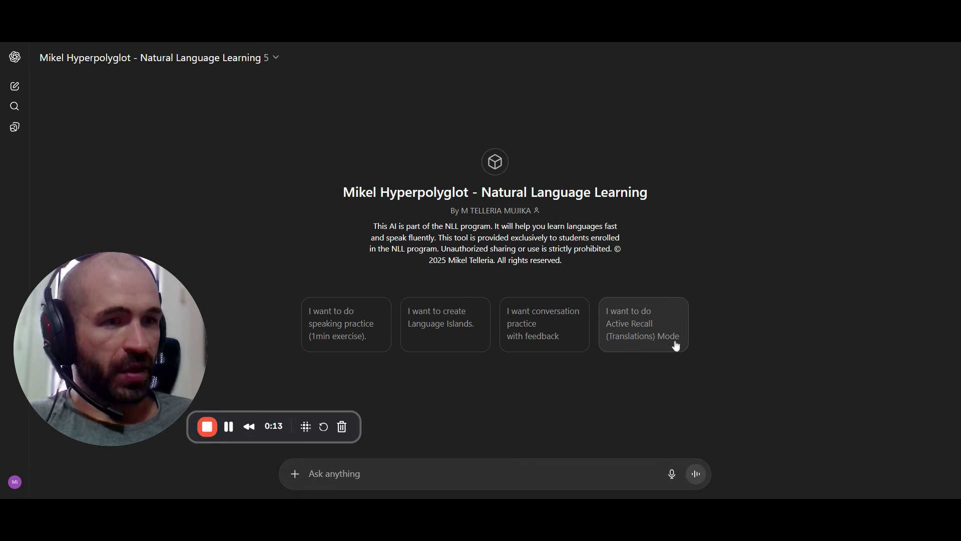
Step: Start the Active Recall (Translations) Mode and answer Sentence 1 with the Portuguese translation "estou com fome"
click(644, 337)
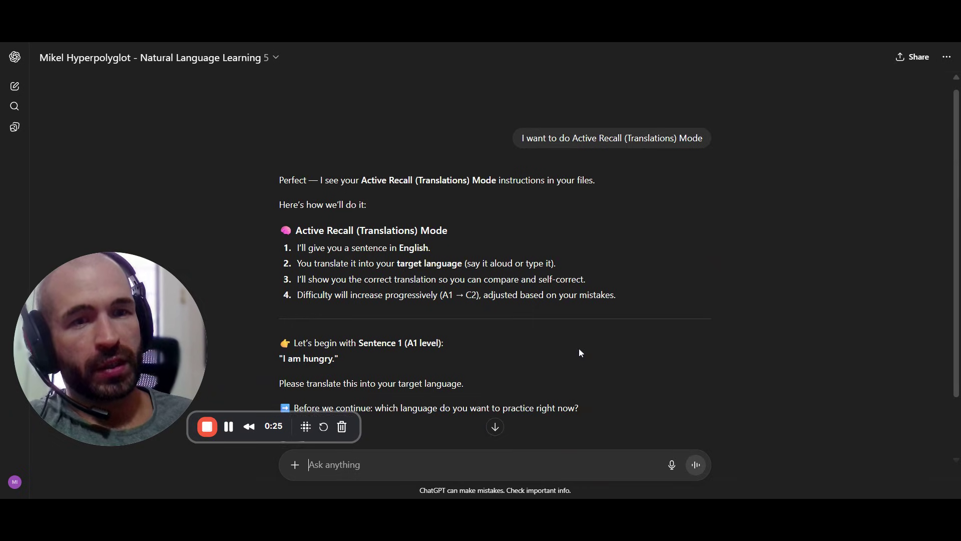
scroll(581, 353, down, 1)
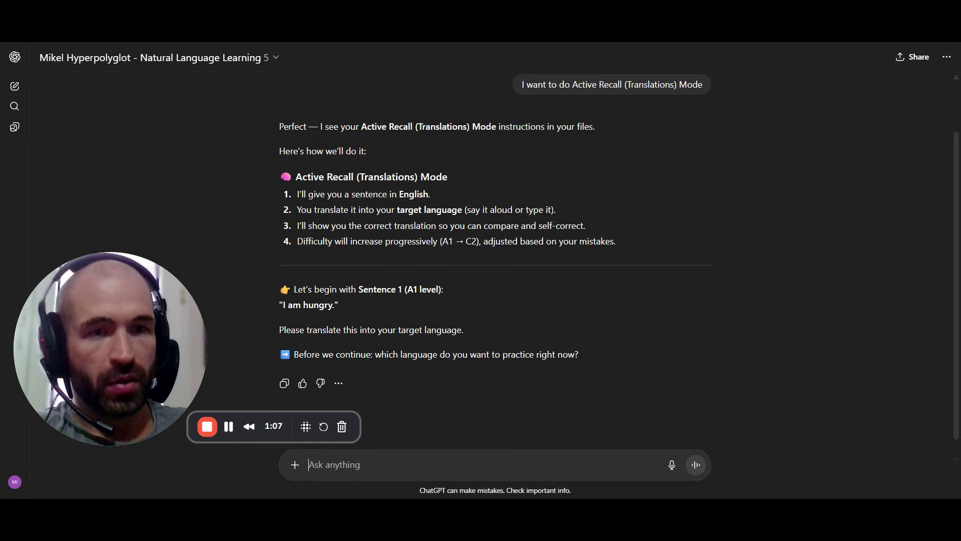
text(estou com )
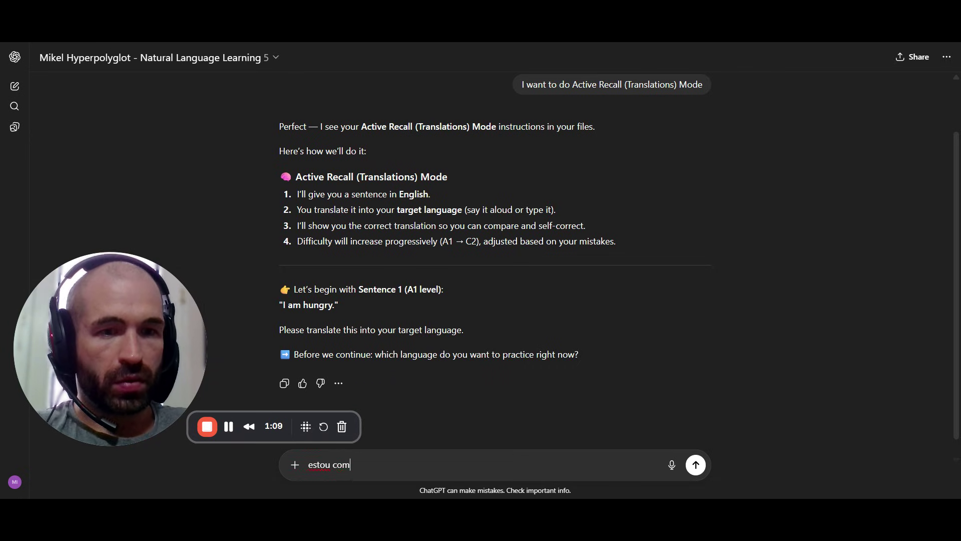
text(fome)
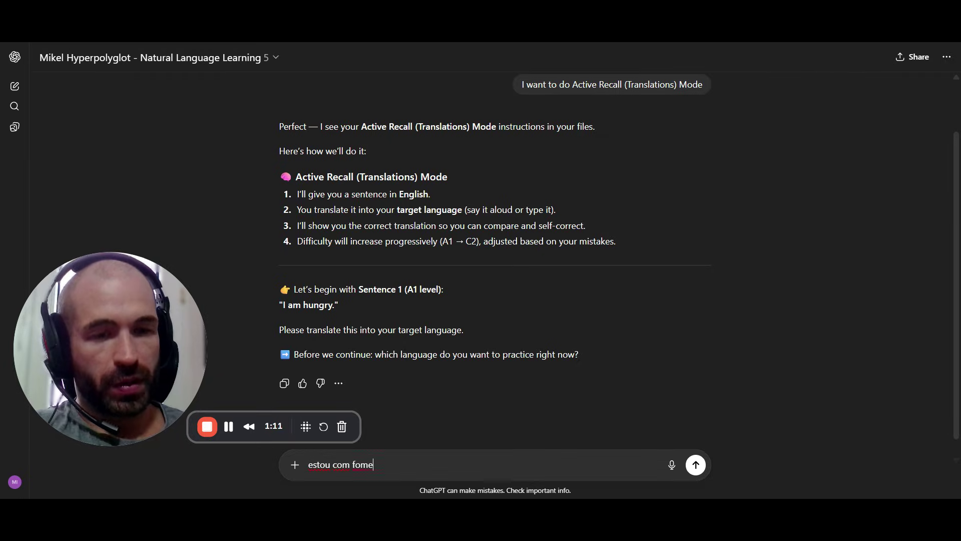
key(Return)
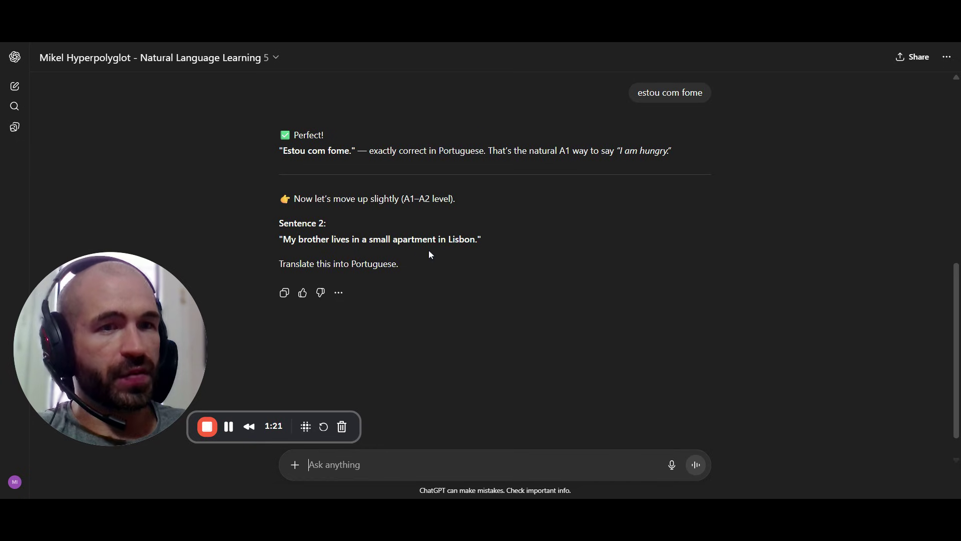
Step: Answer Sentence 2 with "meu irmao mora em um apartamento pequeno em lisboa" and review the feedback on it
text(meu)
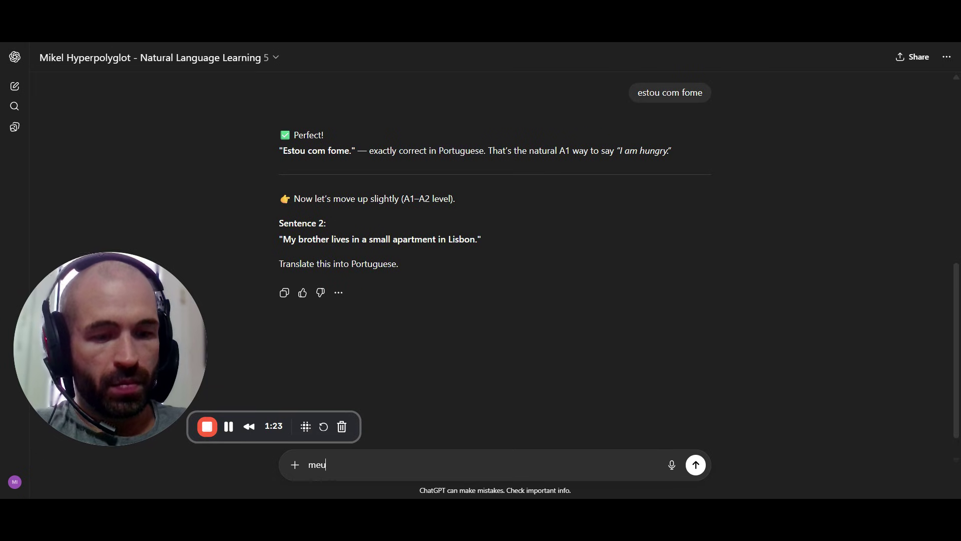
text( irmao mora em )
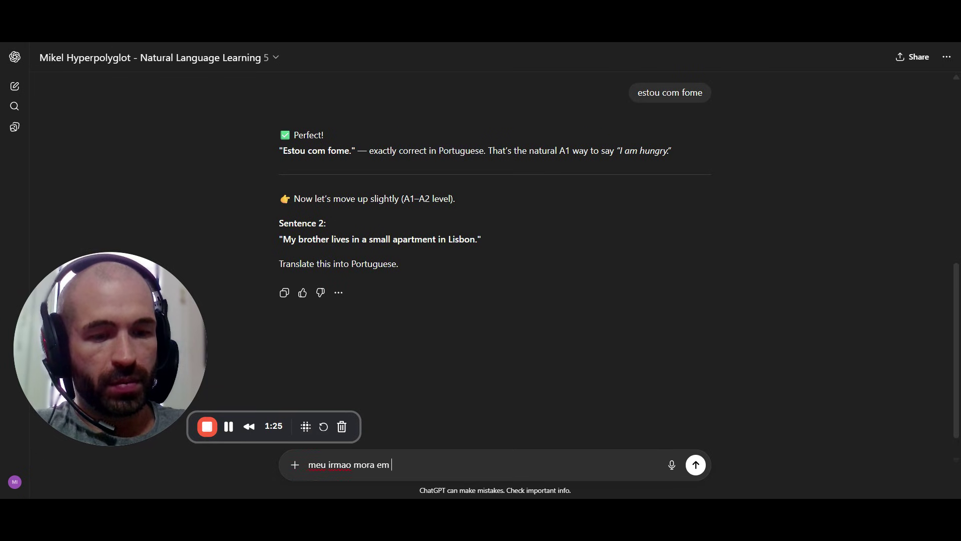
text(um apartament)
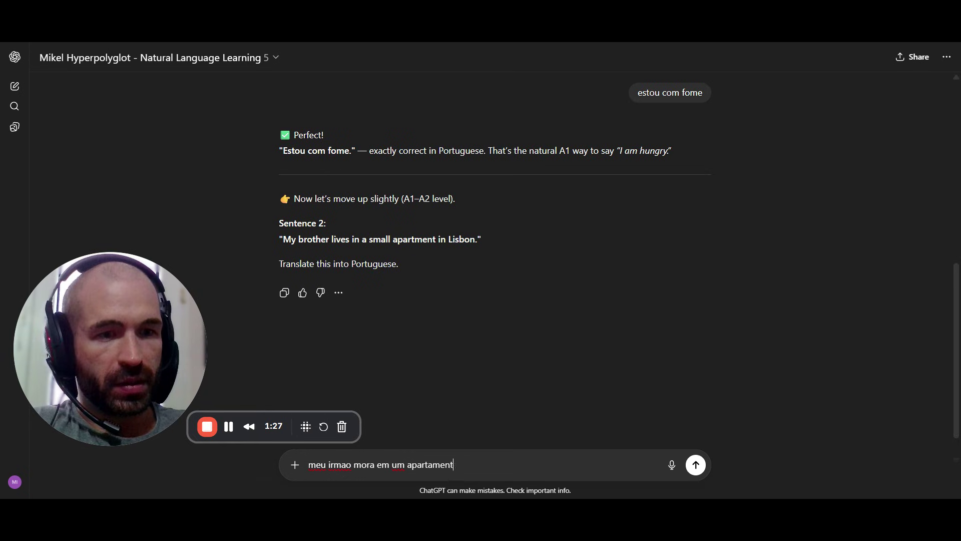
text(o pequeno em lisboa)
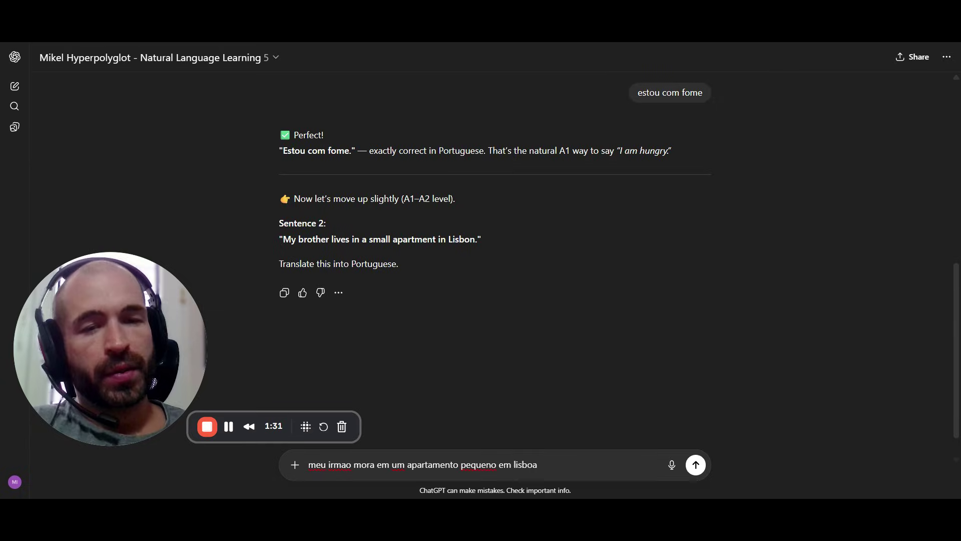
key(Return)
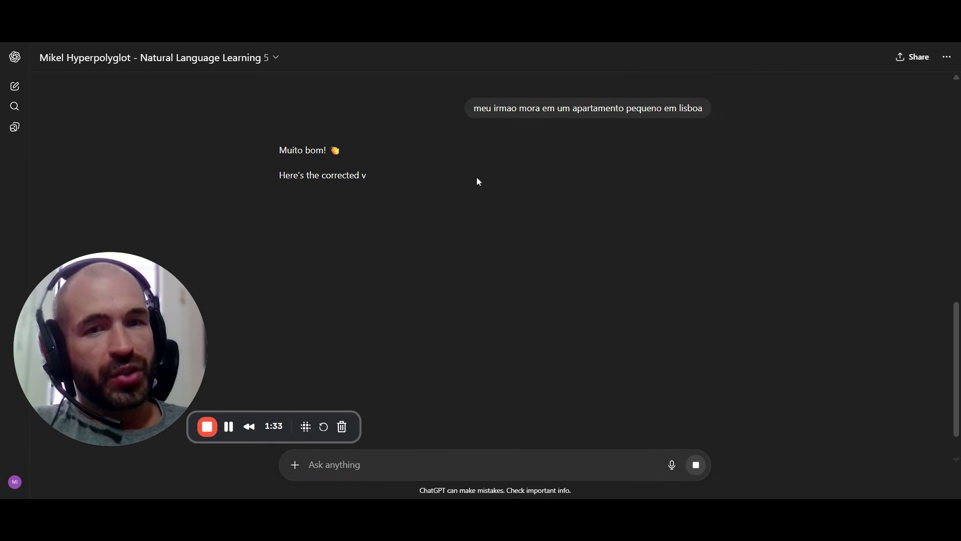
scroll(646, 167, up, 1)
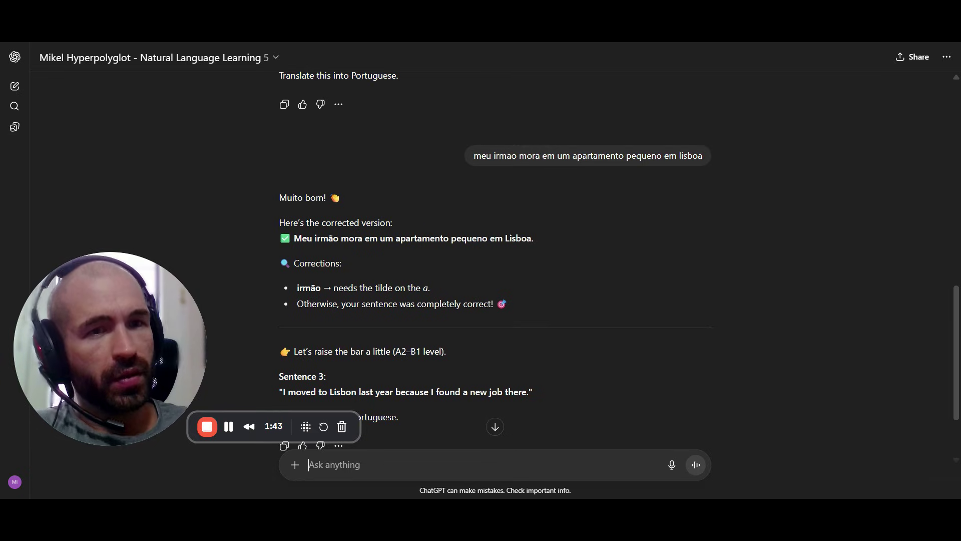
mouse_move(620, 167)
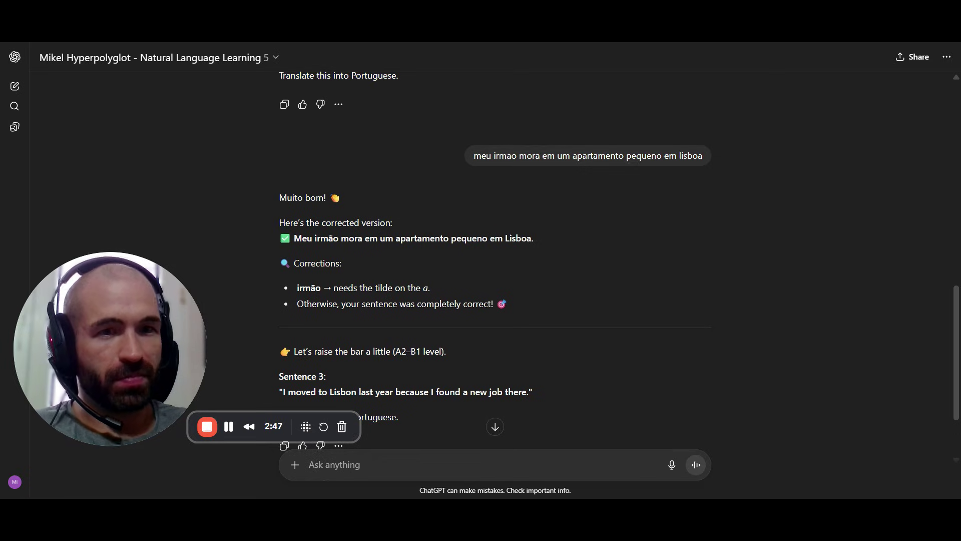
Step: Answer Sentence 3 with the translation "eu me mudei para lisboa ano passado porque encontrei um trabalho la"
scroll(416, 329, down, 2)
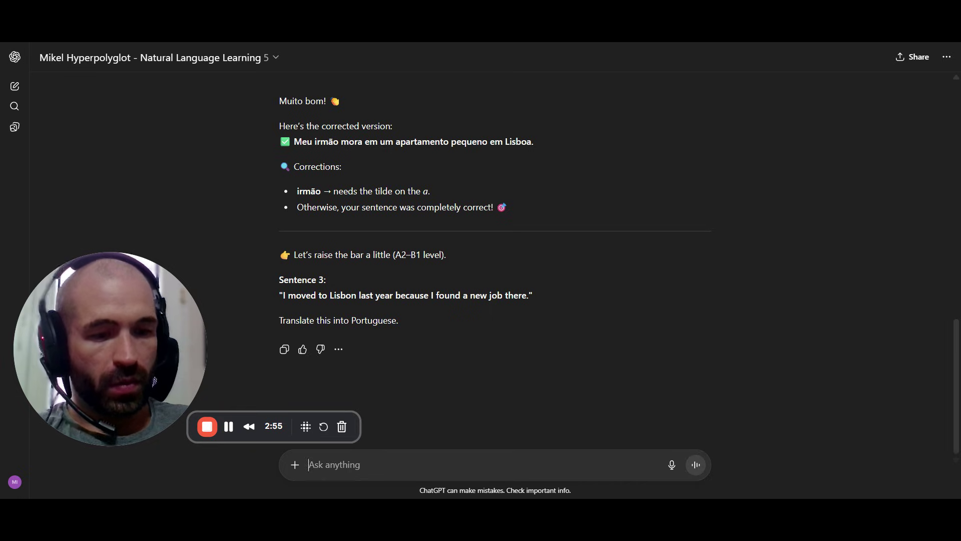
text(eu me mu)
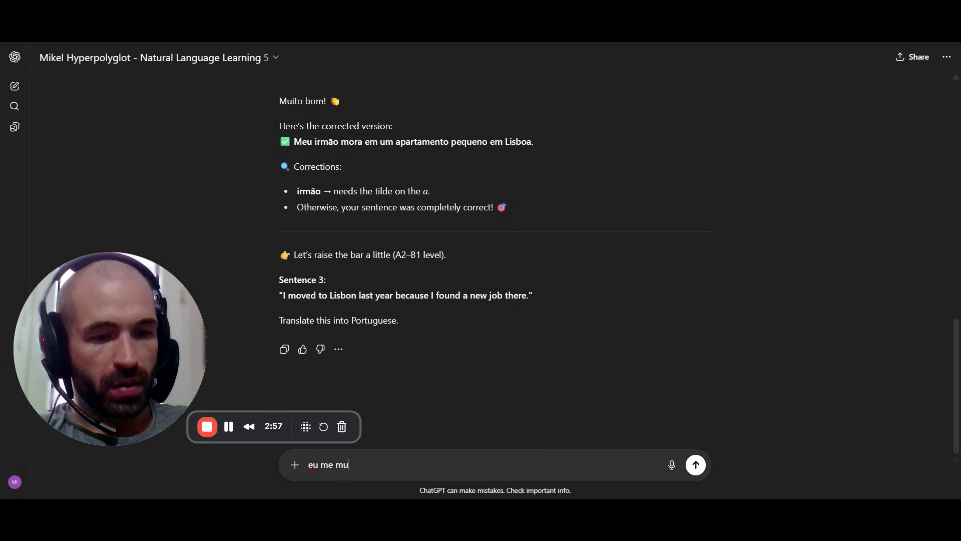
text(dei para lisb)
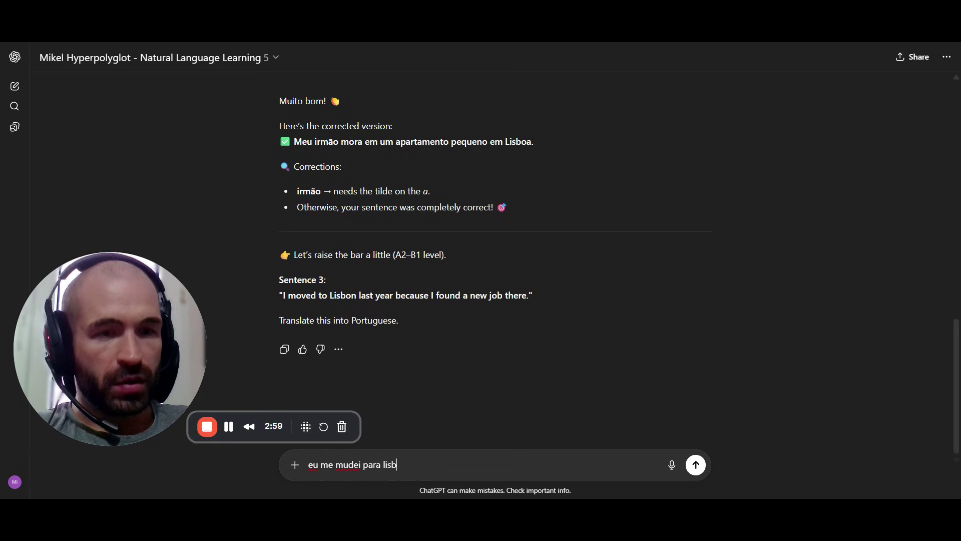
text(oa ano passado)
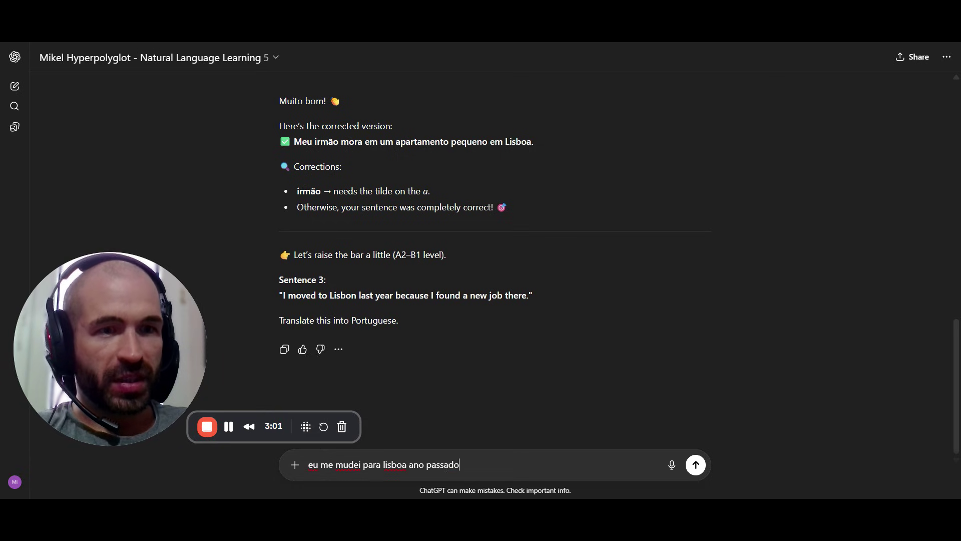
text( porque encontre)
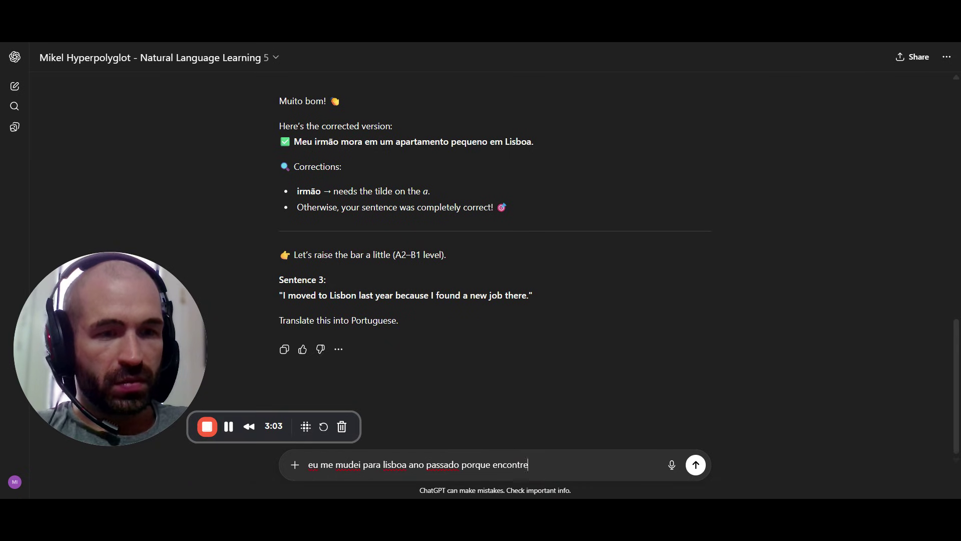
text(i um trabalho la)
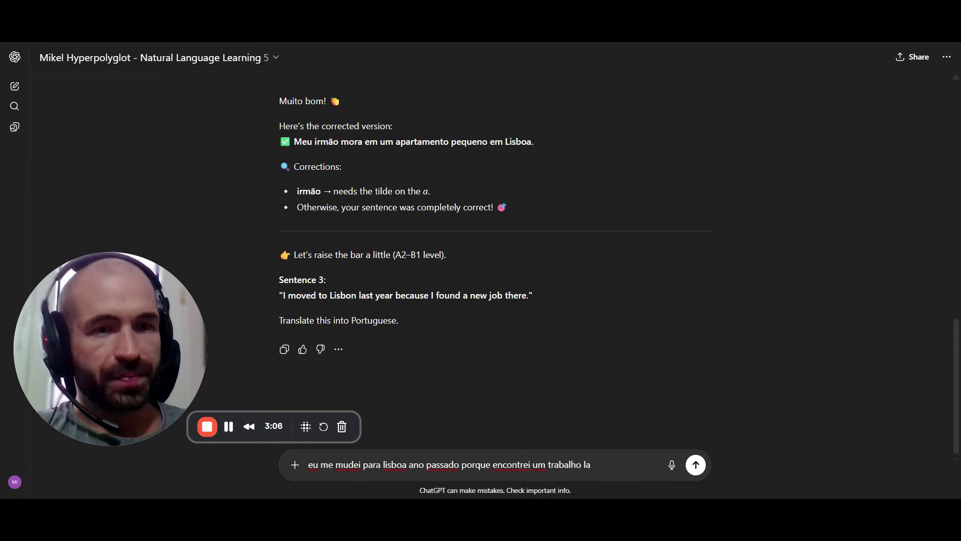
key(Return)
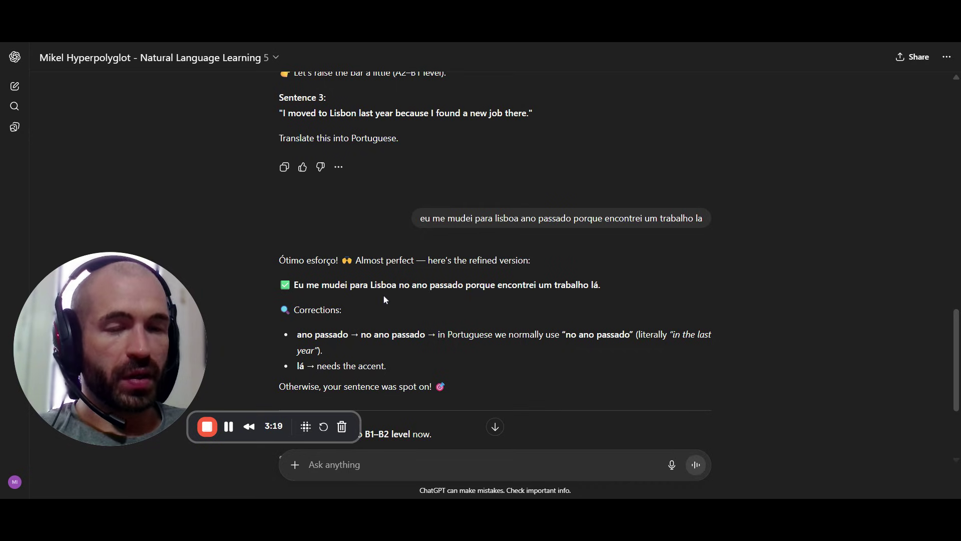
Step: Answer Sentence 4 with the translation "se tivesse mais tempo livre, eu viajaria a traverso america do sul"
scroll(450, 376, down, 1)
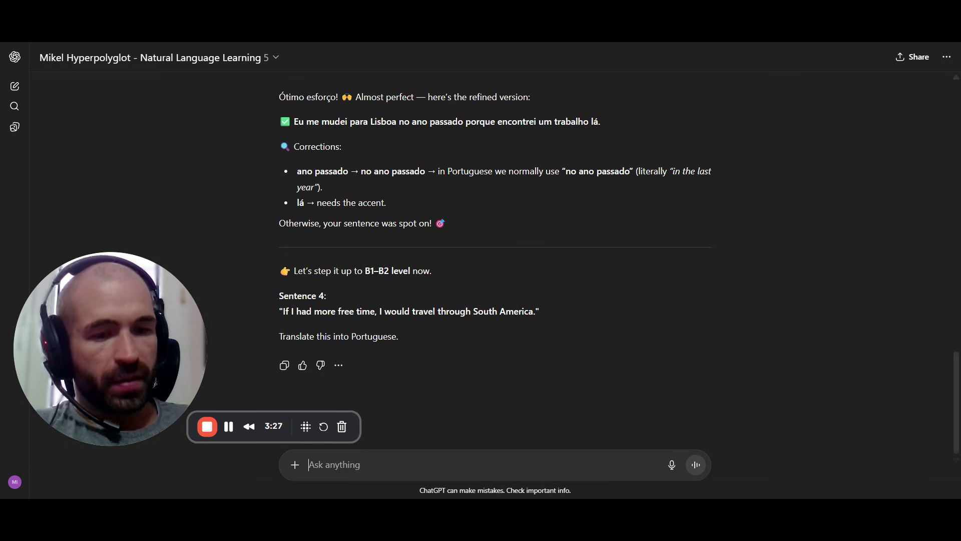
text(se tivesse)
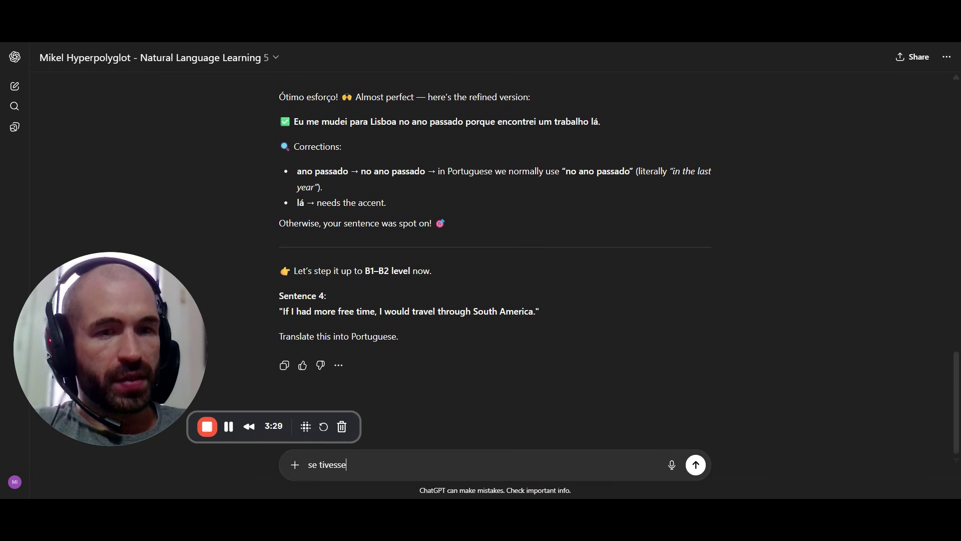
text( mais tempo )
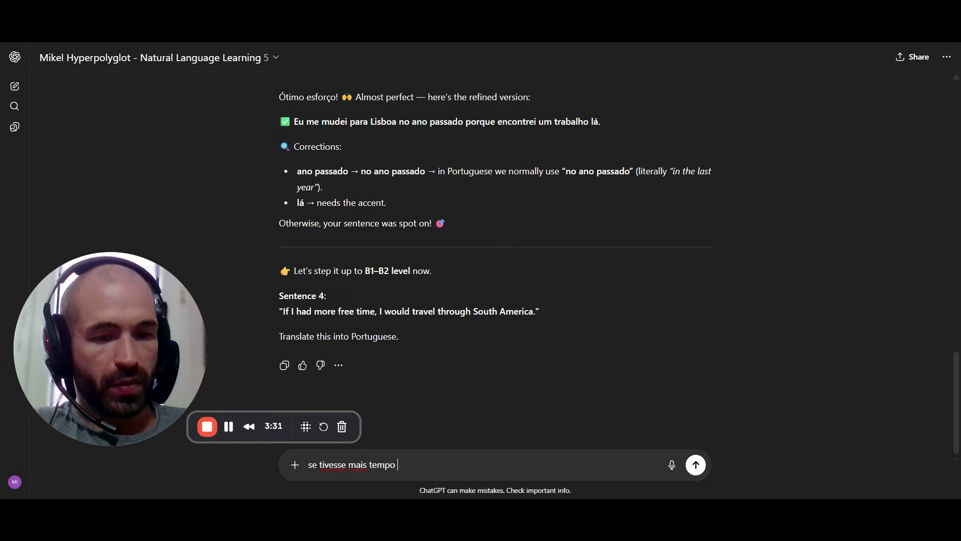
text(livre, eu vi)
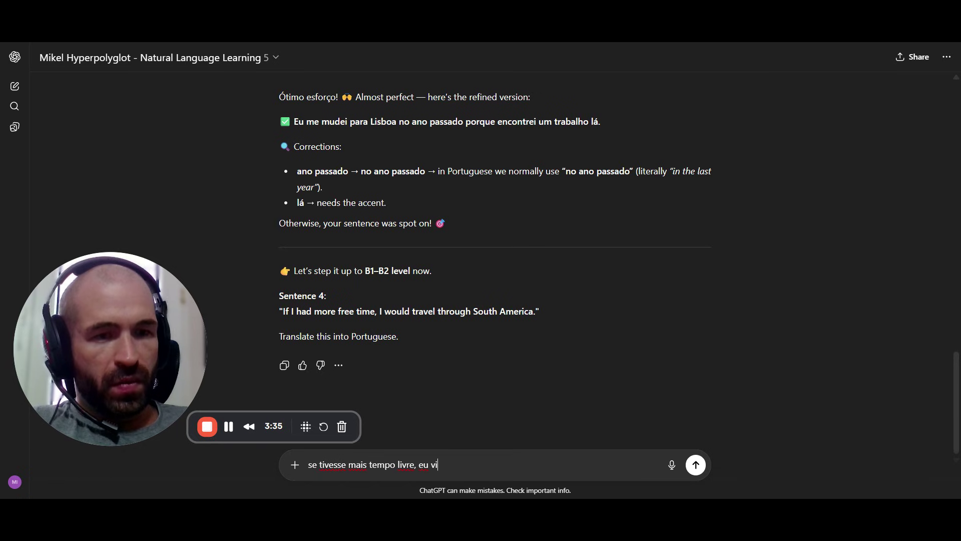
text(aj)
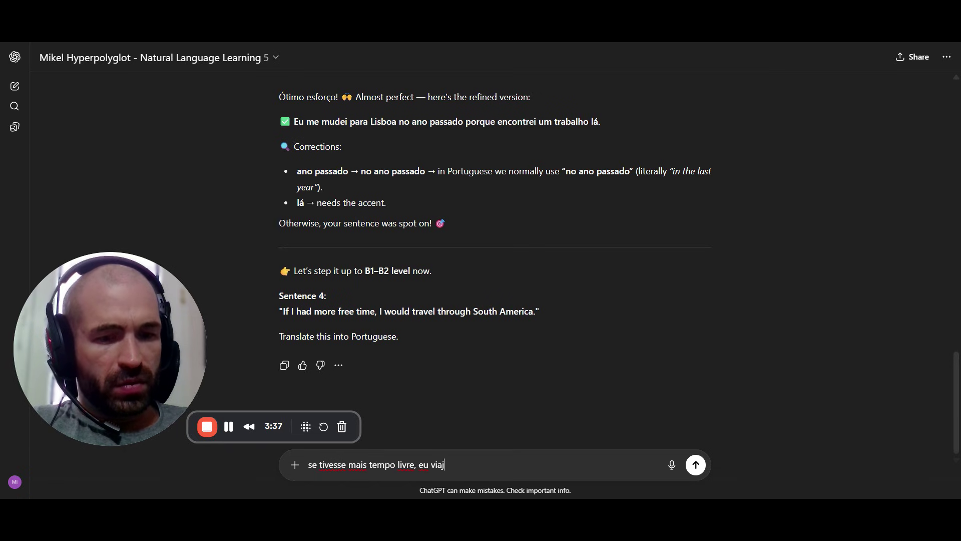
text(aria a traverso)
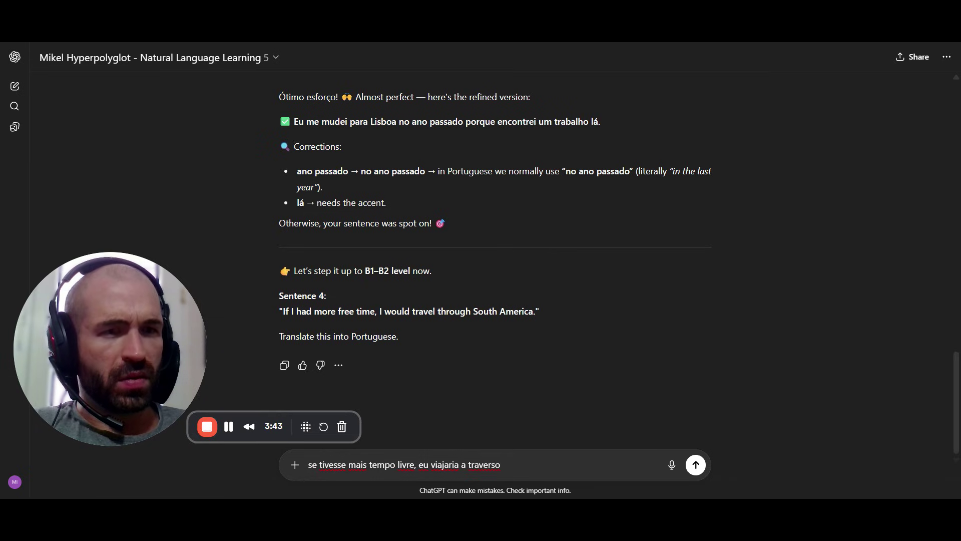
text( america do sul)
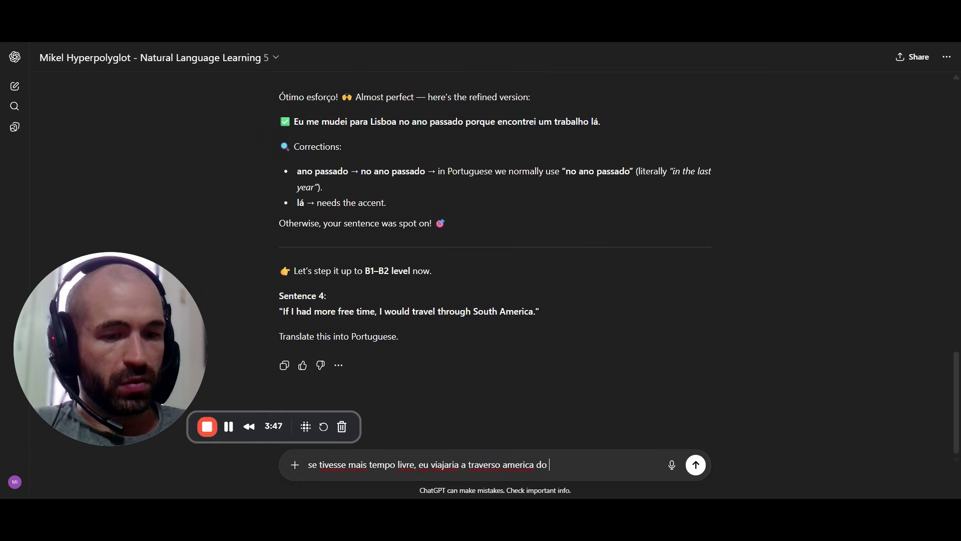
key(Return)
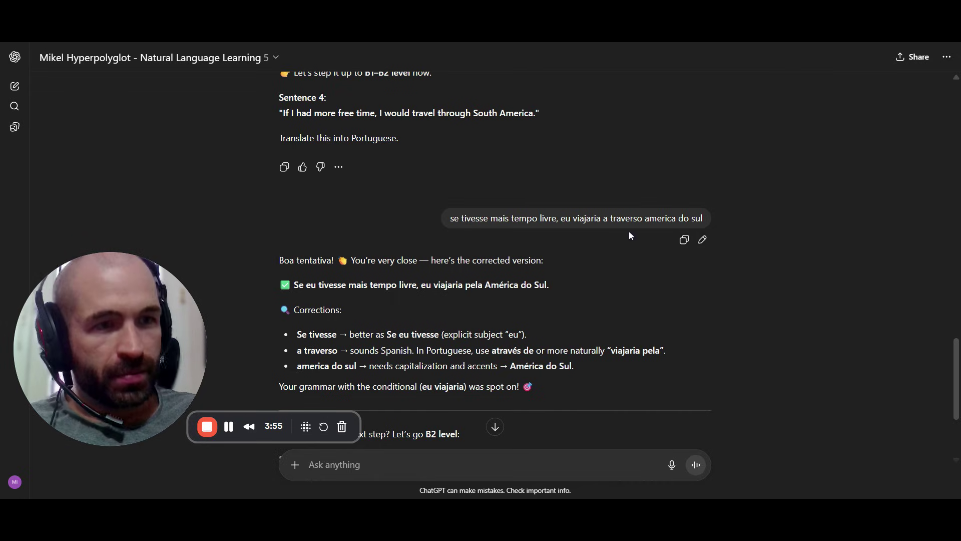
Step: Review the corrections given for the Sentence 3 and Sentence 4 translations in the conversation
scroll(299, 317, down, 1)
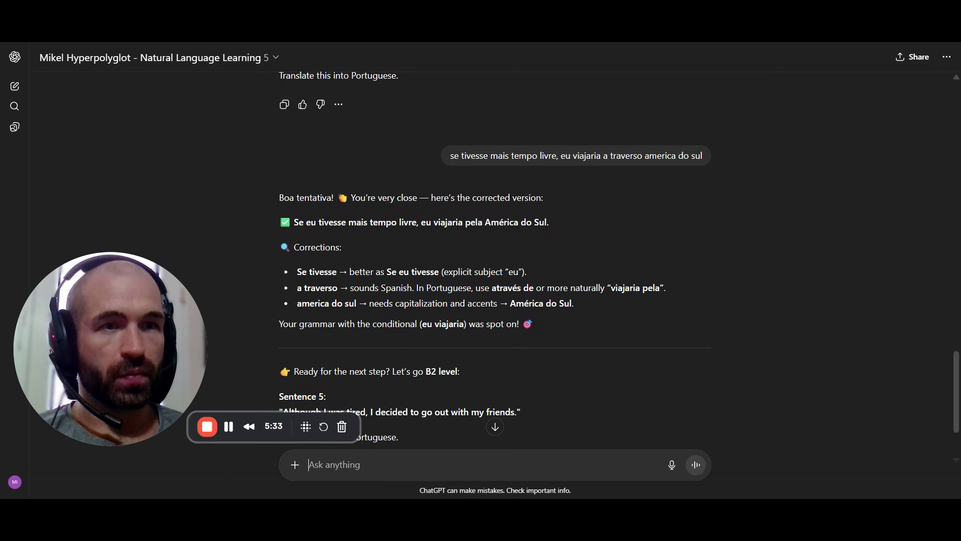
scroll(519, 248, up, 10)
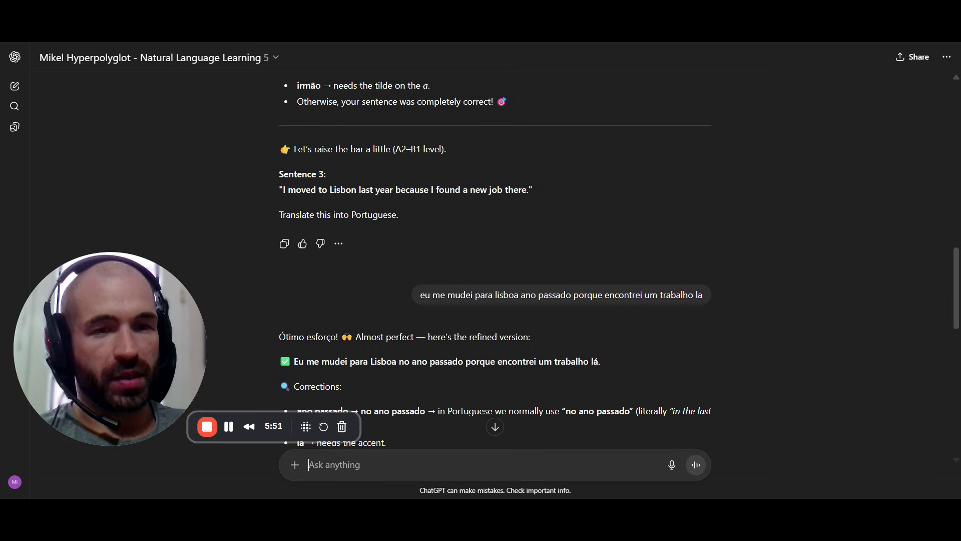
scroll(406, 256, down, 4)
scroll(404, 251, up, 3)
mouse_move(406, 256)
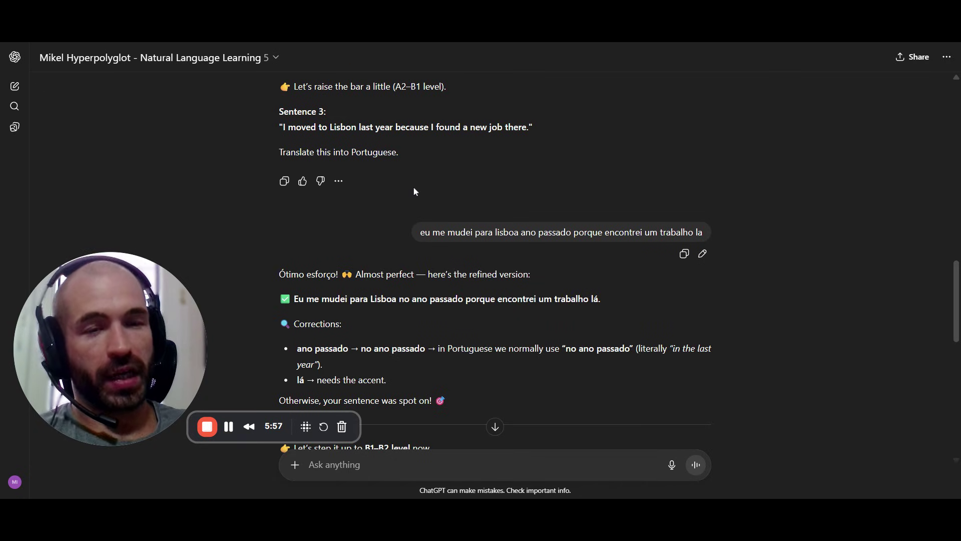
scroll(398, 186, down, 5)
scroll(412, 220, down, 6)
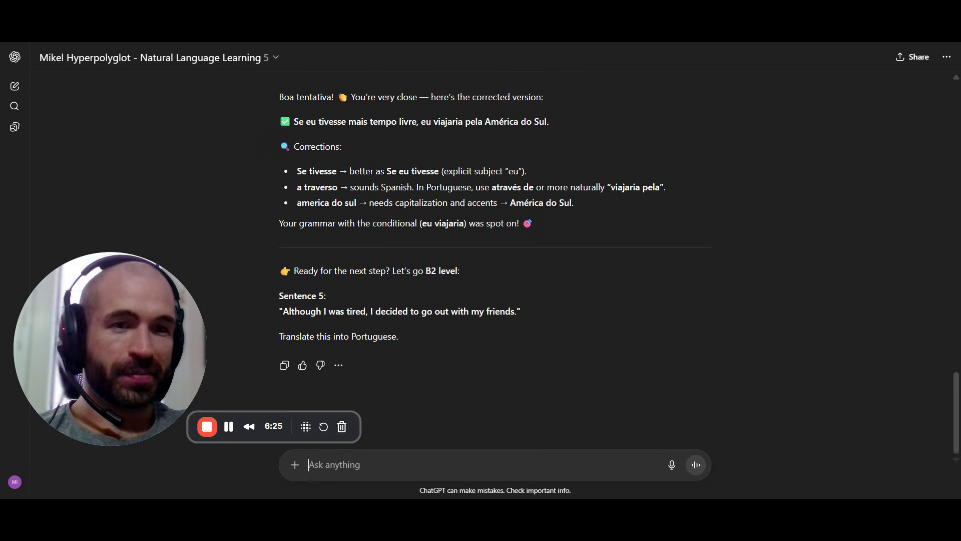
Step: Answer Sentence 5 with "mesmo si estava cansado, decidi ir embora com meus amigos" and review the feedback on it
text(mesmo si )
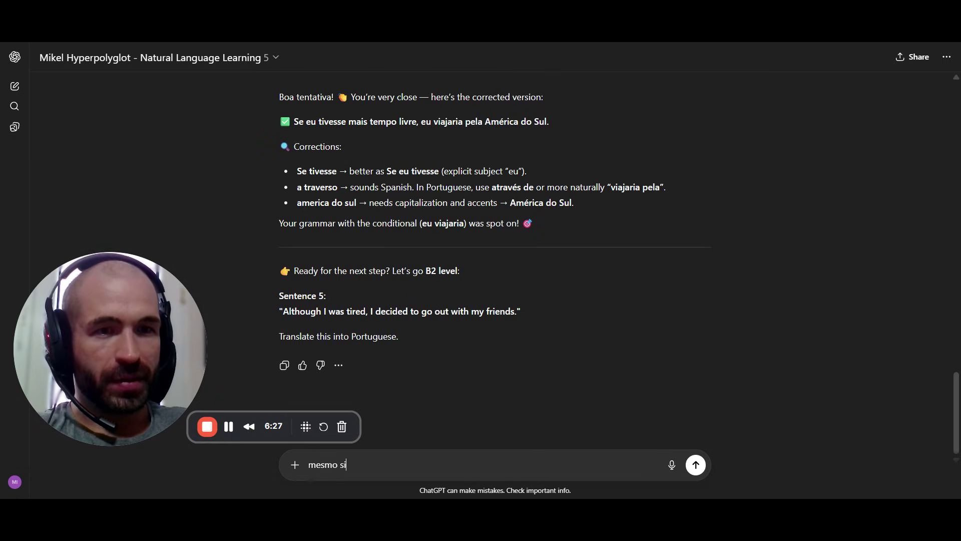
text(estava)
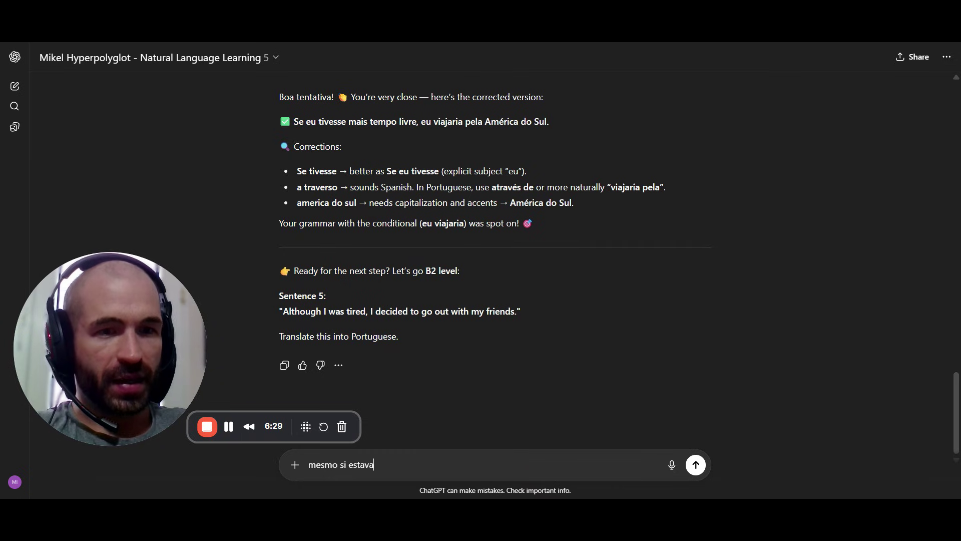
text( cansado, dec)
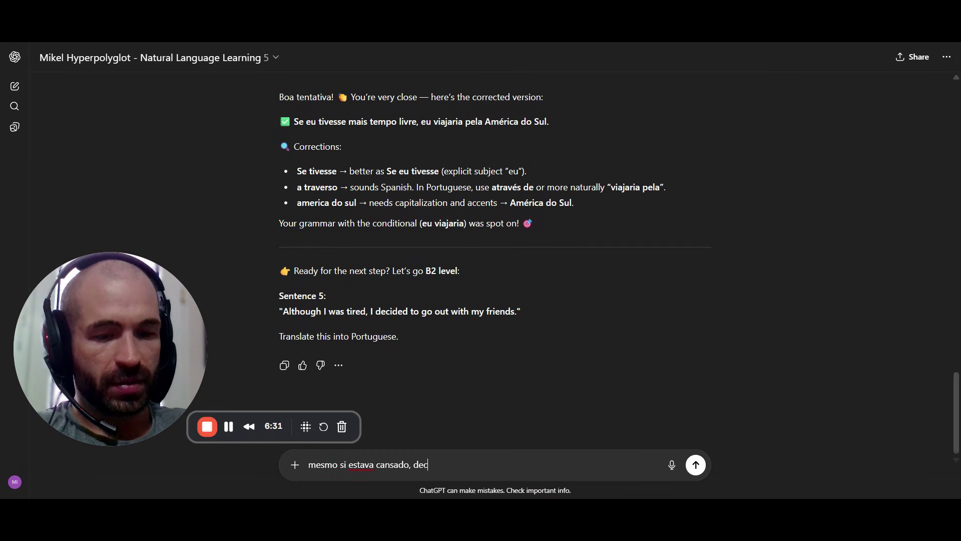
text(idi ir em)
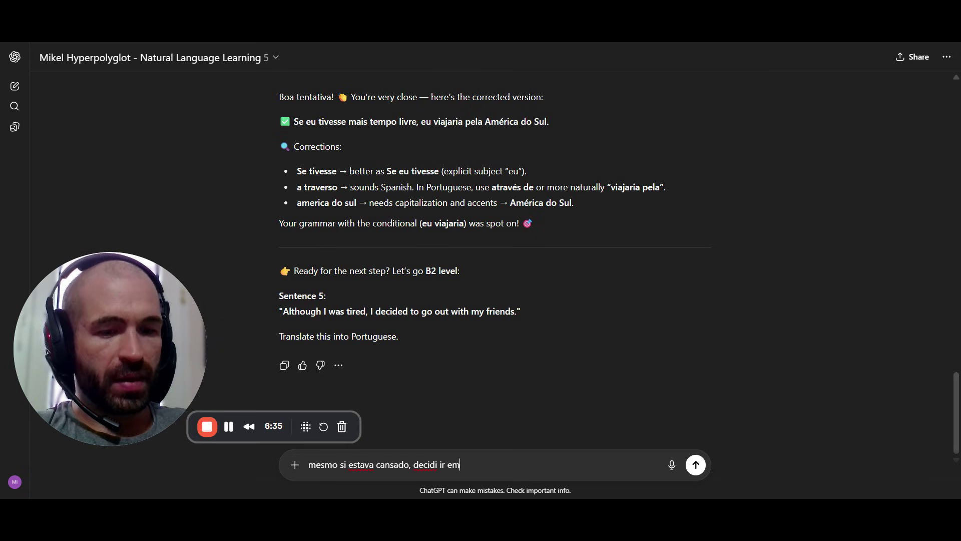
text(bora com meus amigos)
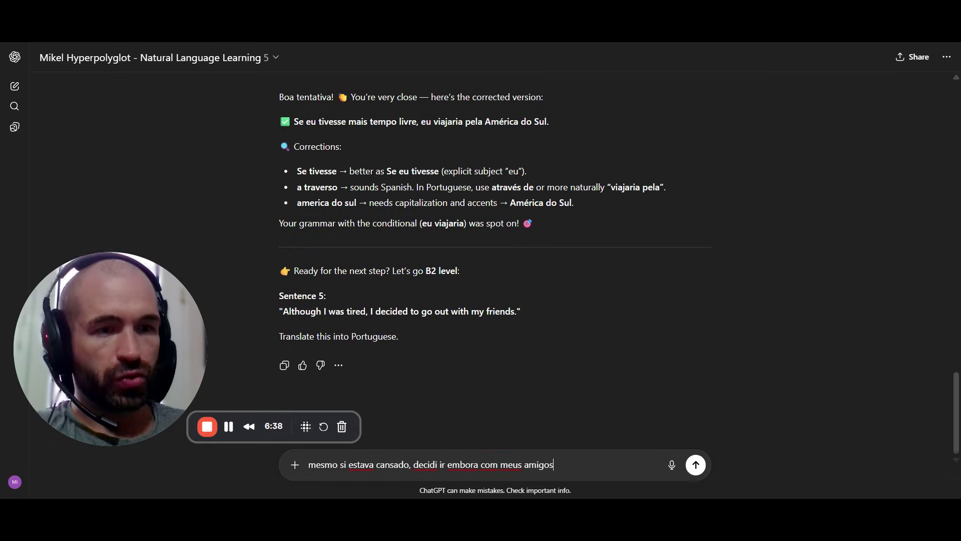
key(Return)
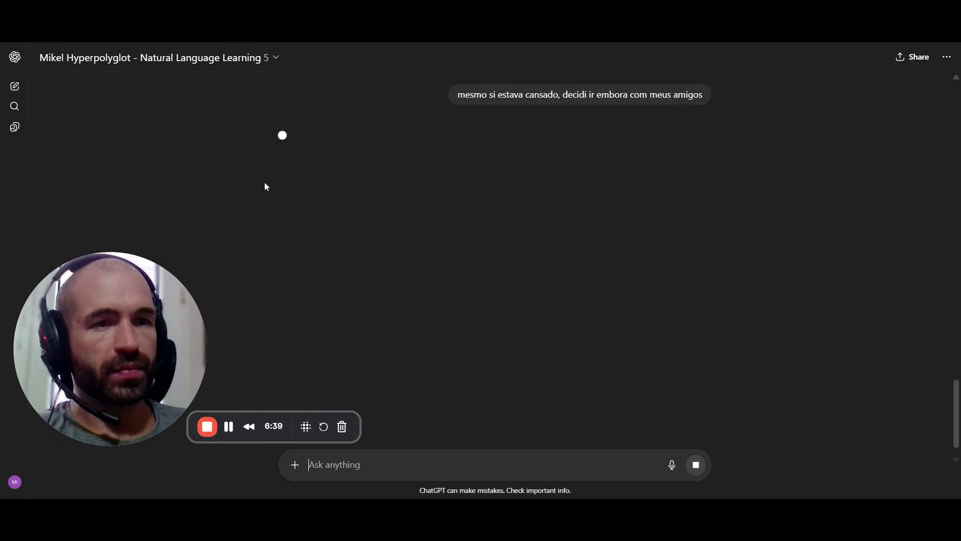
scroll(470, 262, down, 2)
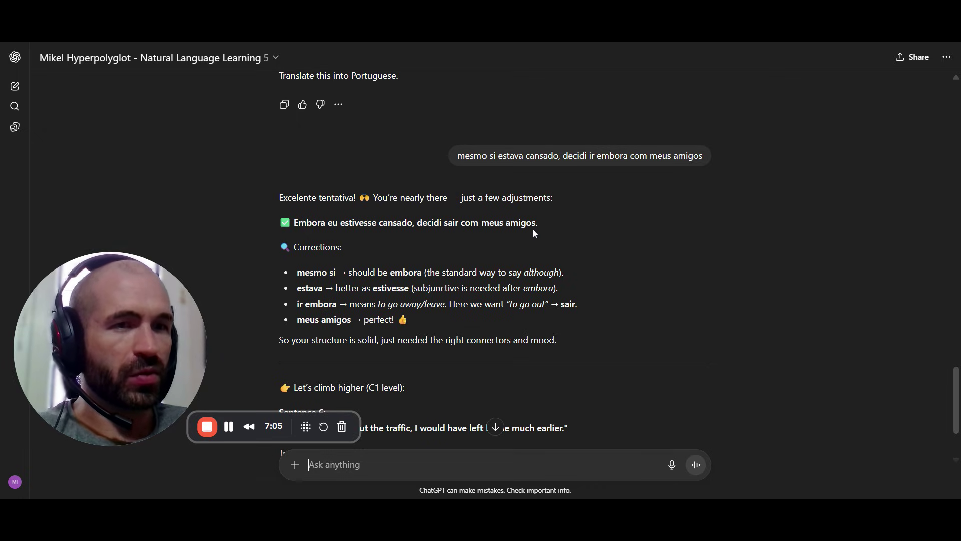
scroll(443, 271, down, 3)
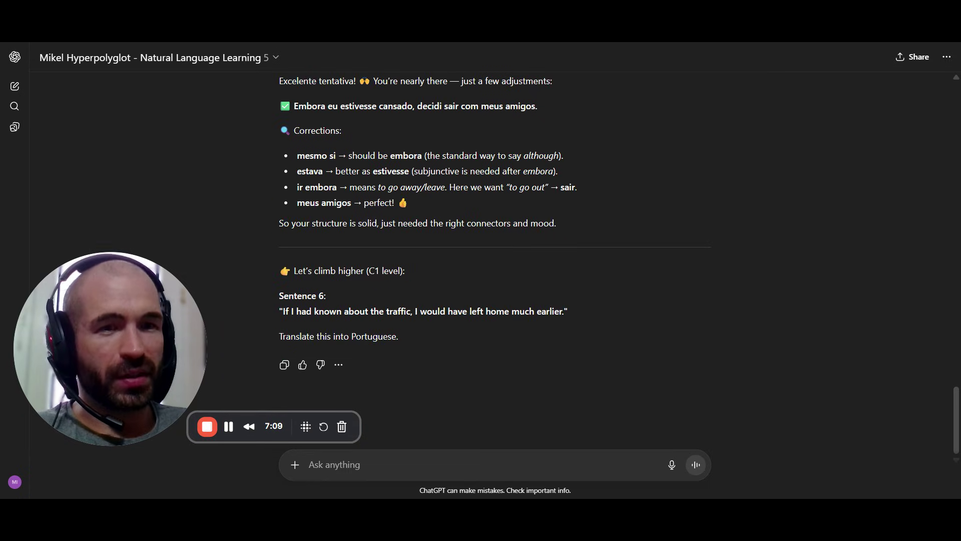
drag(366, 271, 399, 271)
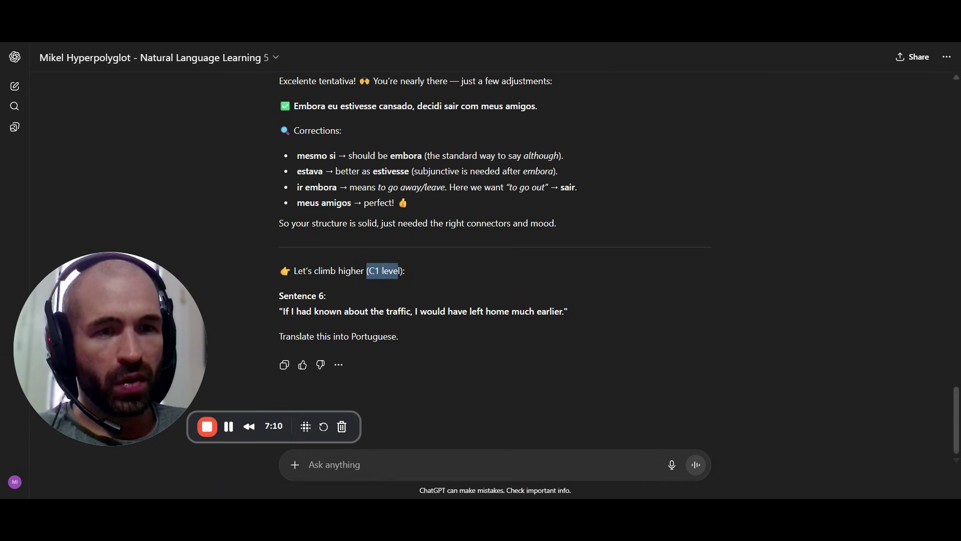
click(358, 317)
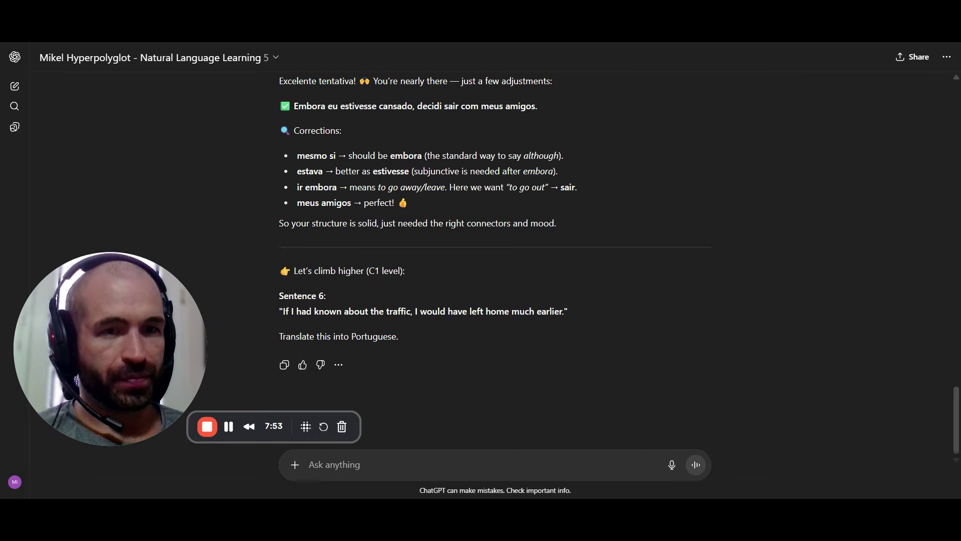
Step: Begin the Sentence 6 translation with "se eu soubesse sobre o trafico, teria"
click(311, 464)
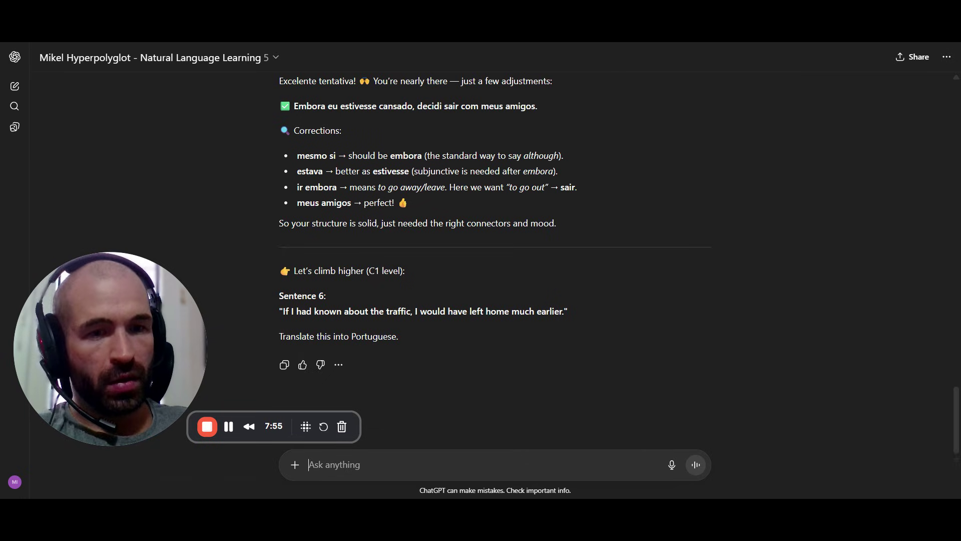
text(se eu soubesse)
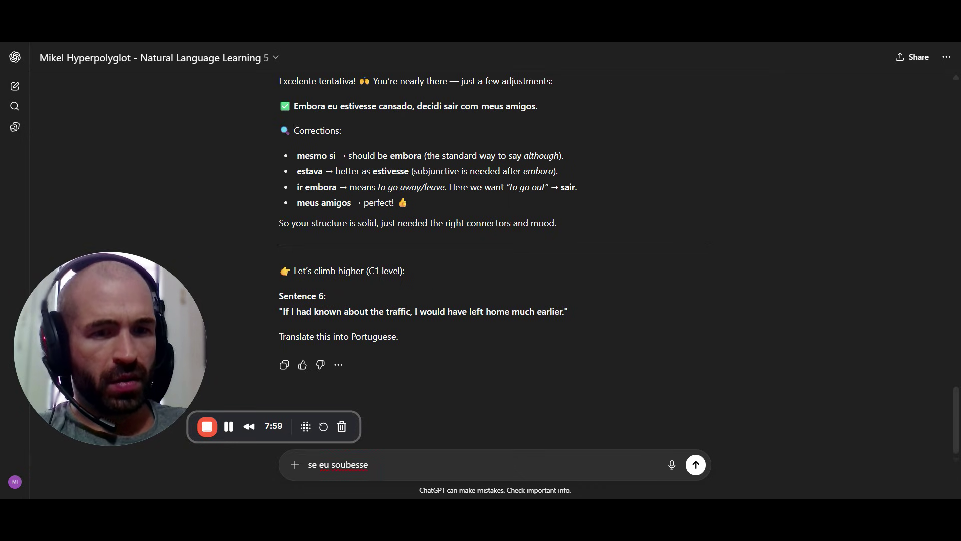
key(BackSpace)
key(BackSpace)
key(BackSpace)
key(BackSpace)
key(BackSpace)
key(BackSpace)
key(BackSpace)
key(BackSpace)
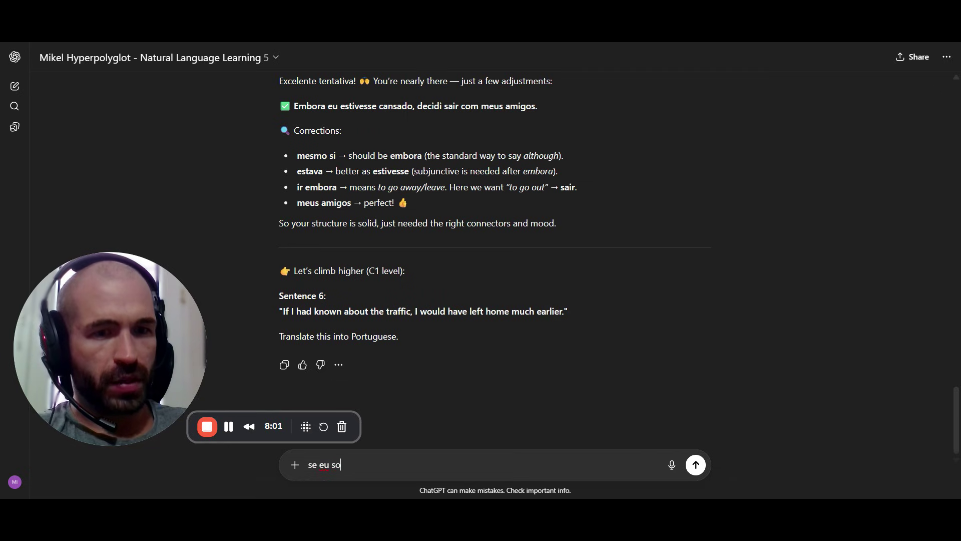
text(teria )
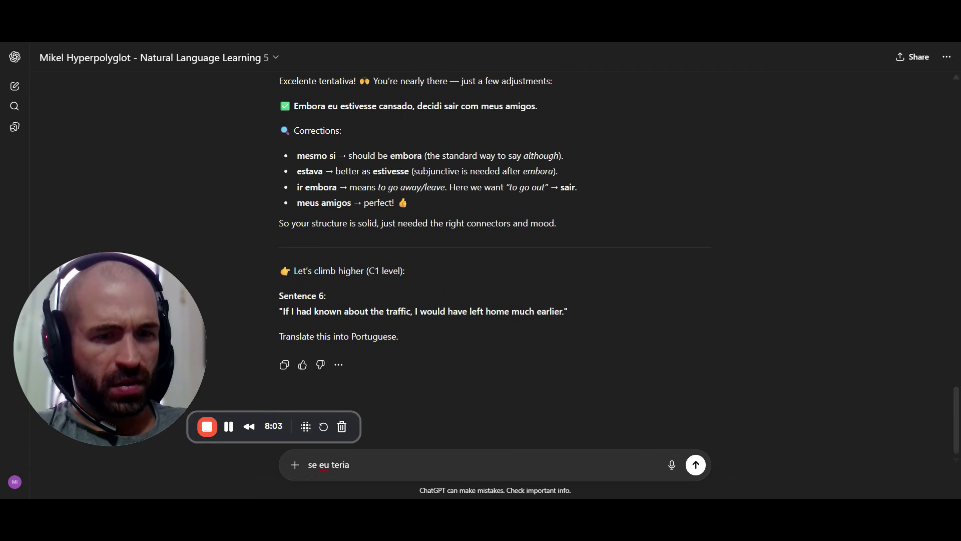
text(sabido )
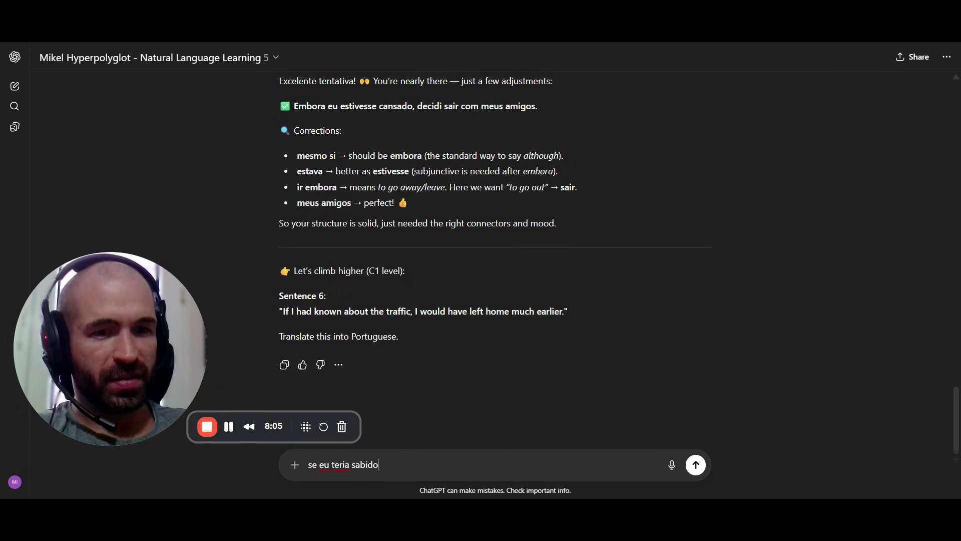
text(sobre o traid)
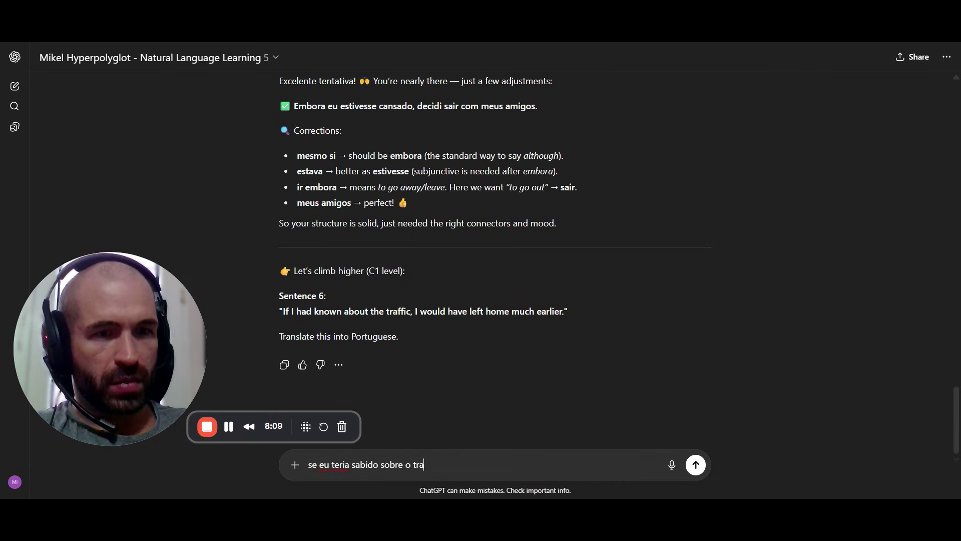
key(BackSpace)
key(BackSpace)
text(fico,)
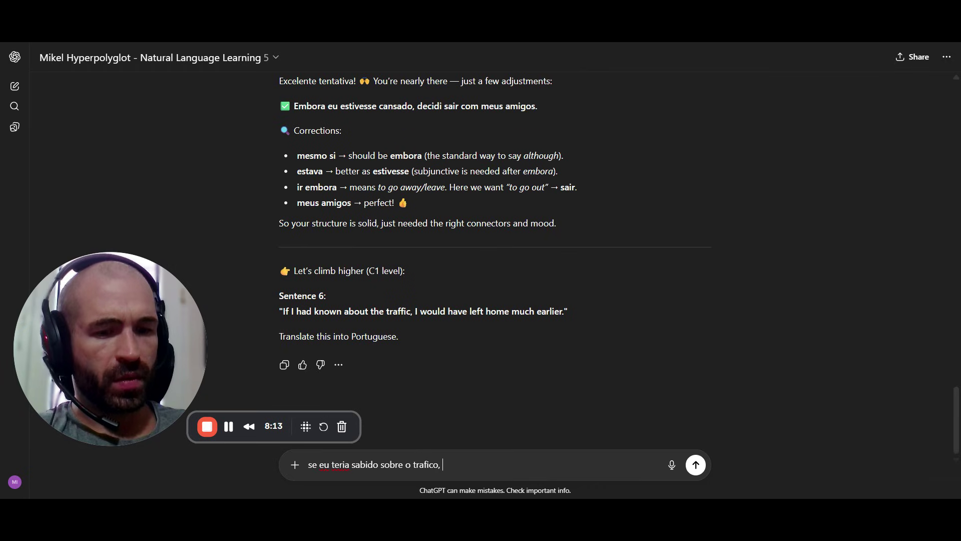
text( teria)
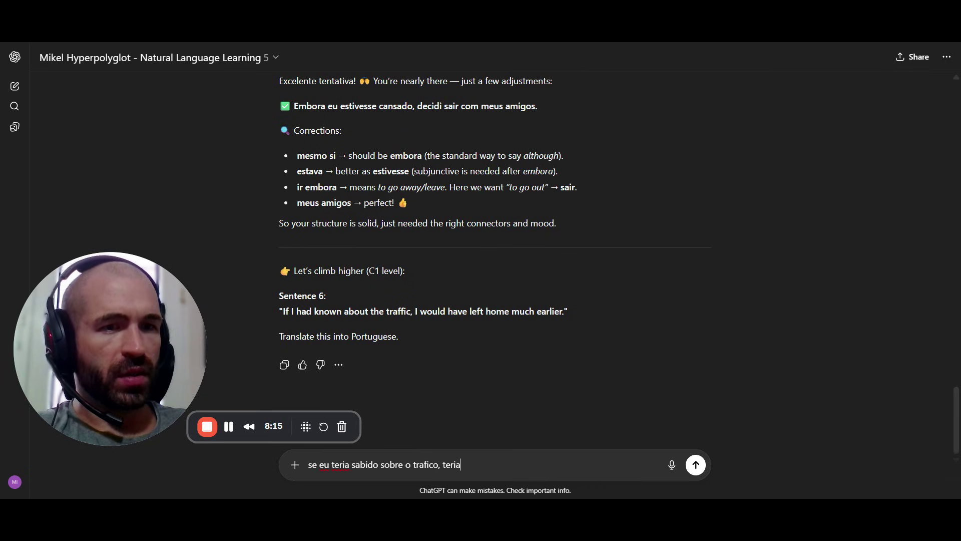
drag(332, 465, 378, 464)
text(soubesse)
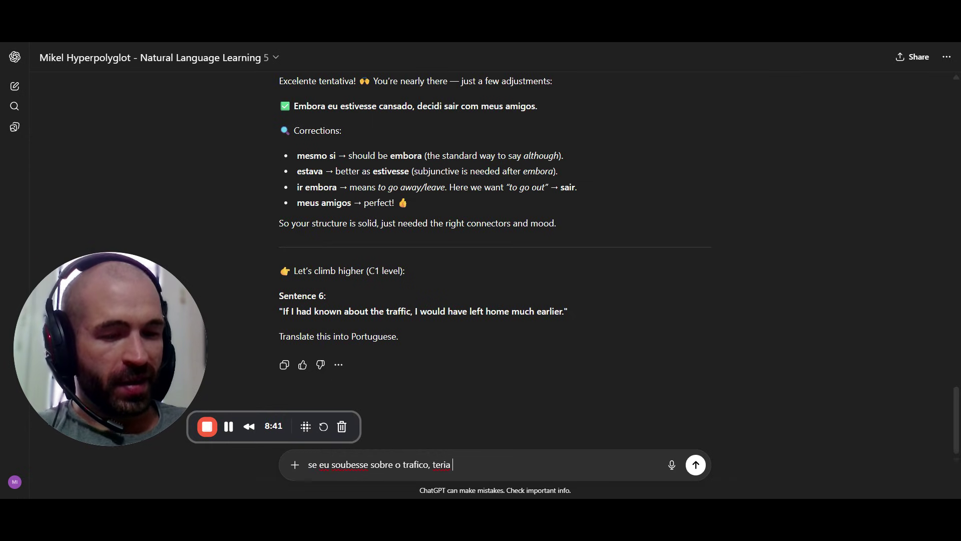
text(deixado)
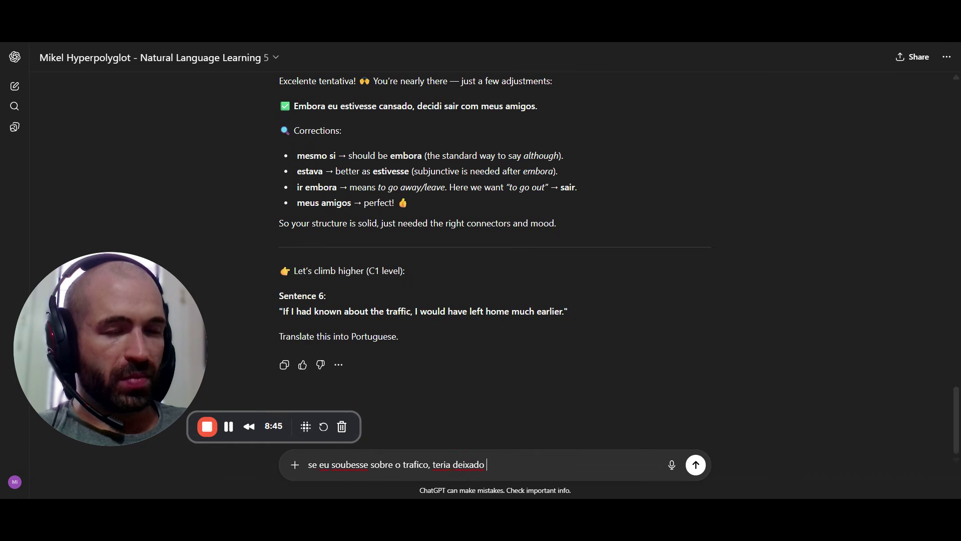
key(BackSpace)
key(BackSpace)
key(BackSpace)
key(BackSpace)
key(BackSpace)
key(BackSpace)
key(BackSpace)
key(BackSpace)
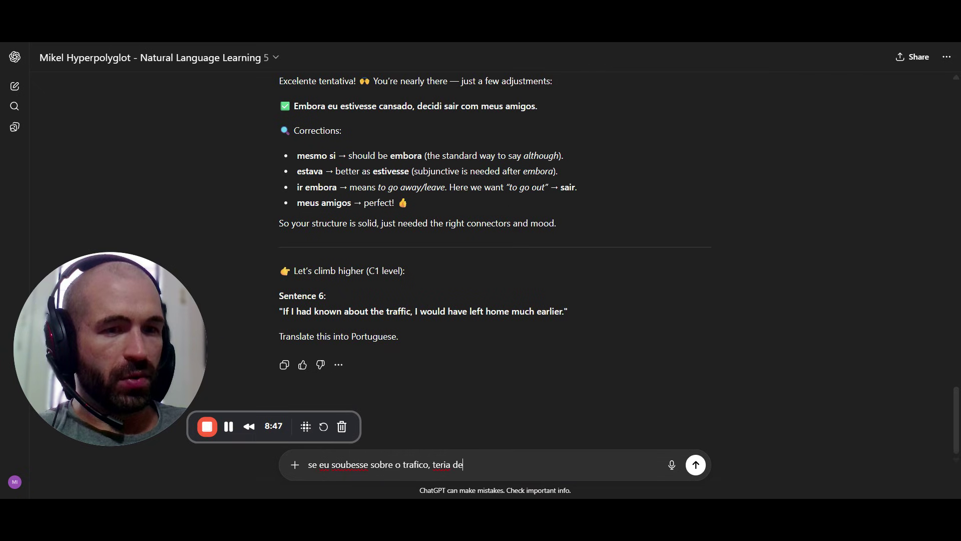
Step: Complete the Sentence 6 answer with "ido embora muito mais cedo", submit it and review the corrections
text(ido embora)
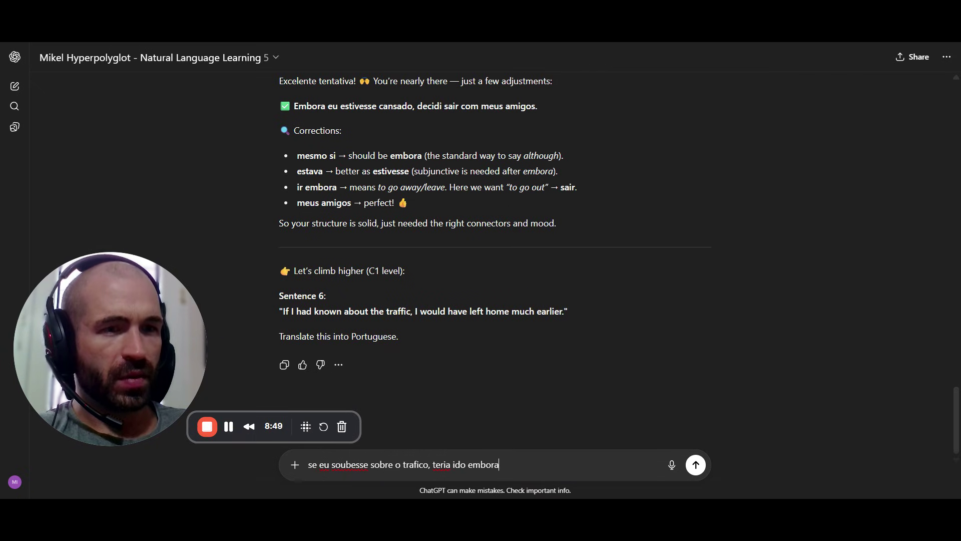
text( muito mais cedo)
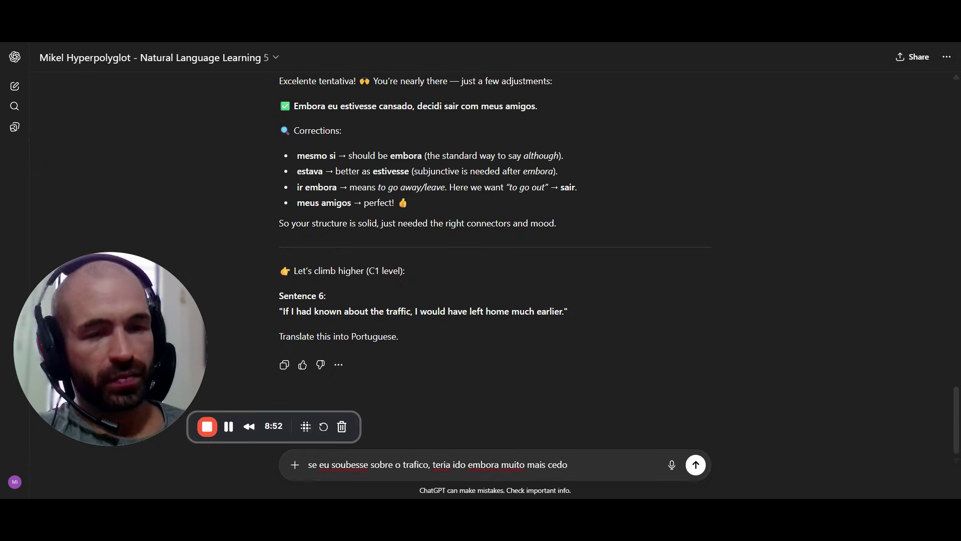
key(Return)
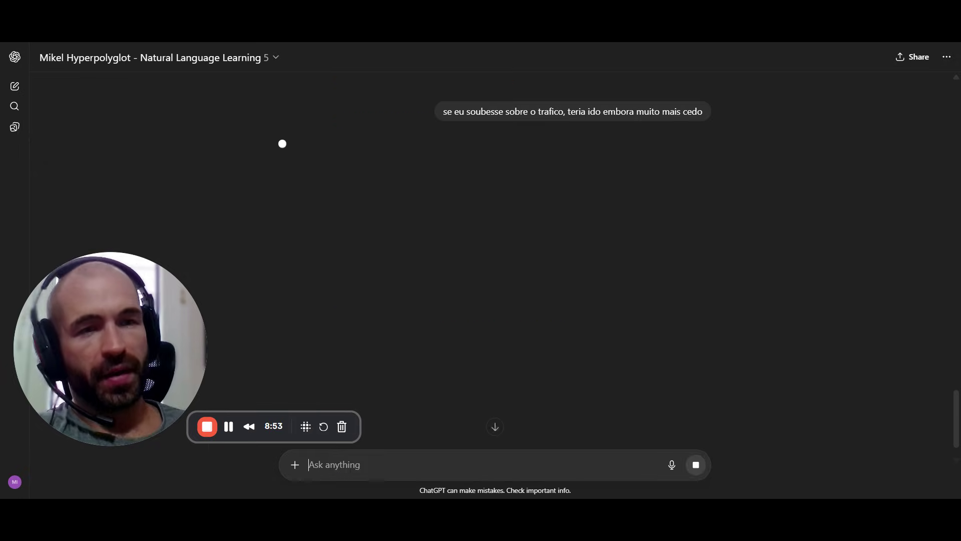
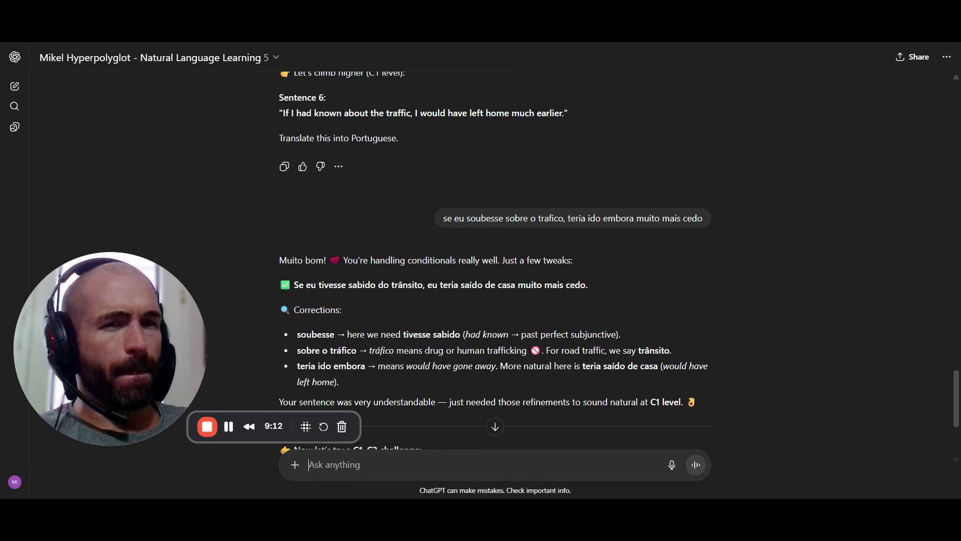
scroll(403, 293, down, 5)
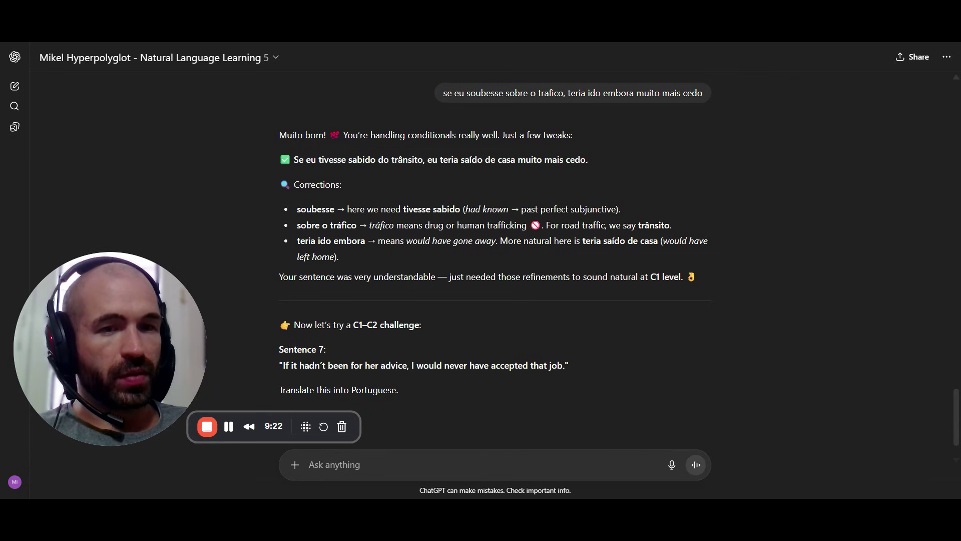
scroll(413, 434, down, 1)
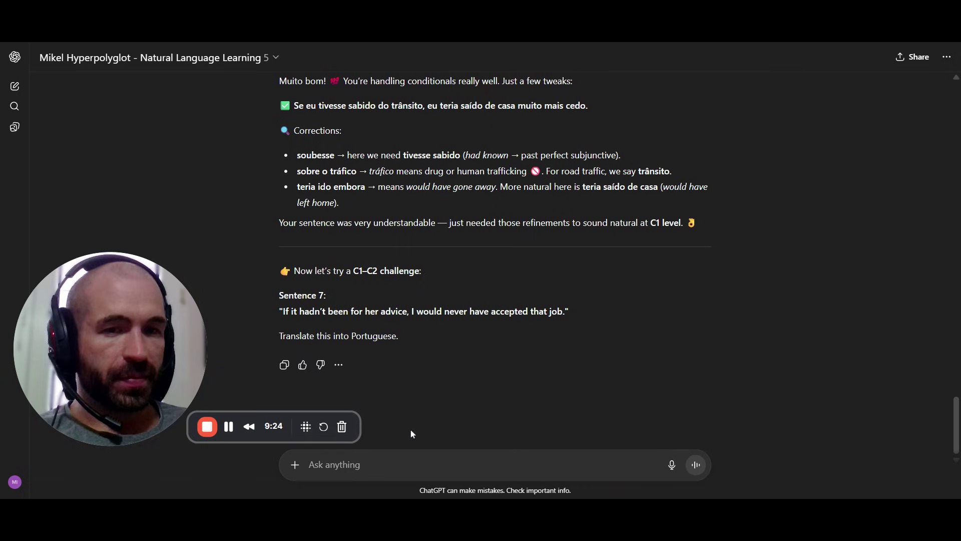
Step: Begin the Sentence 7 translation with "se nao fosse pelo seu conselho,"
text(se eu )
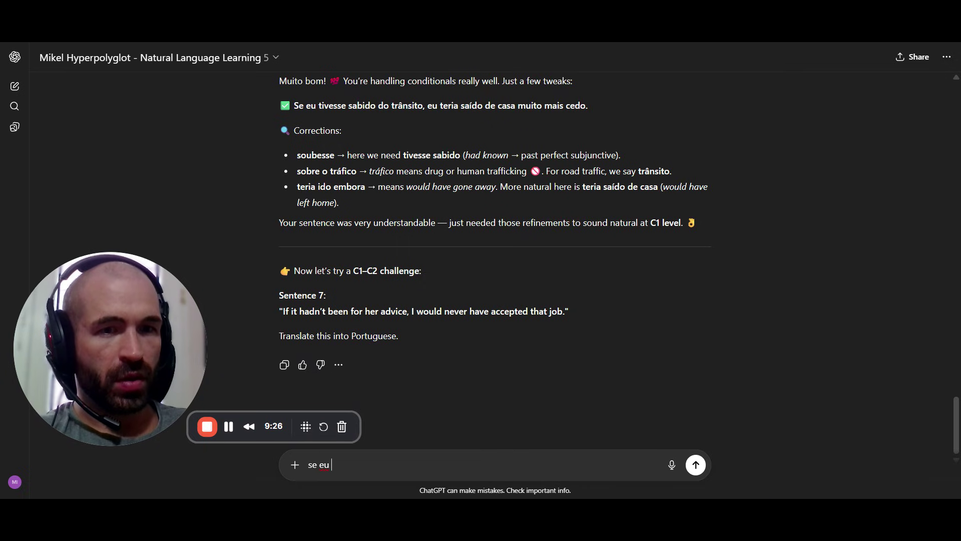
text(nao)
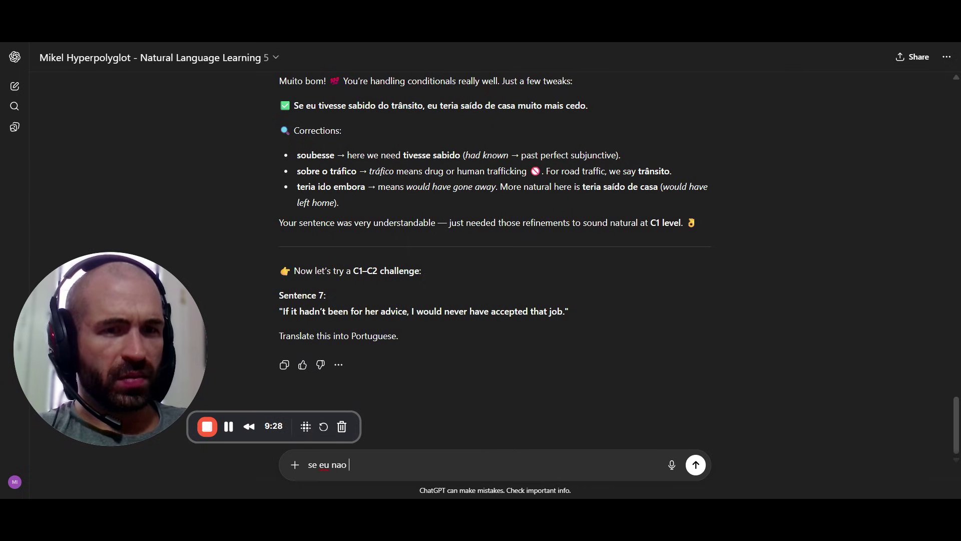
key(BackSpace)
key(BackSpace)
key(BackSpace)
key(BackSpace)
key(BackSpace)
key(BackSpace)
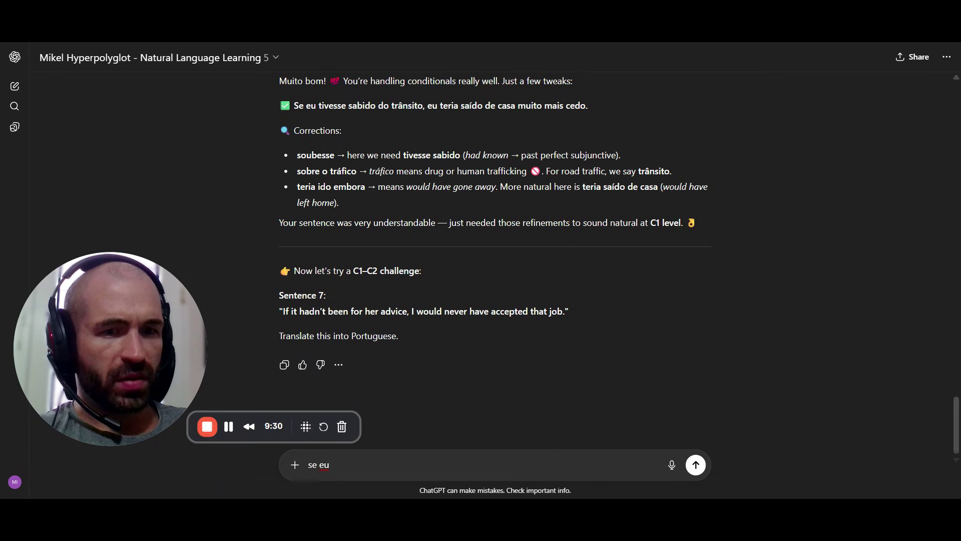
key(BackSpace)
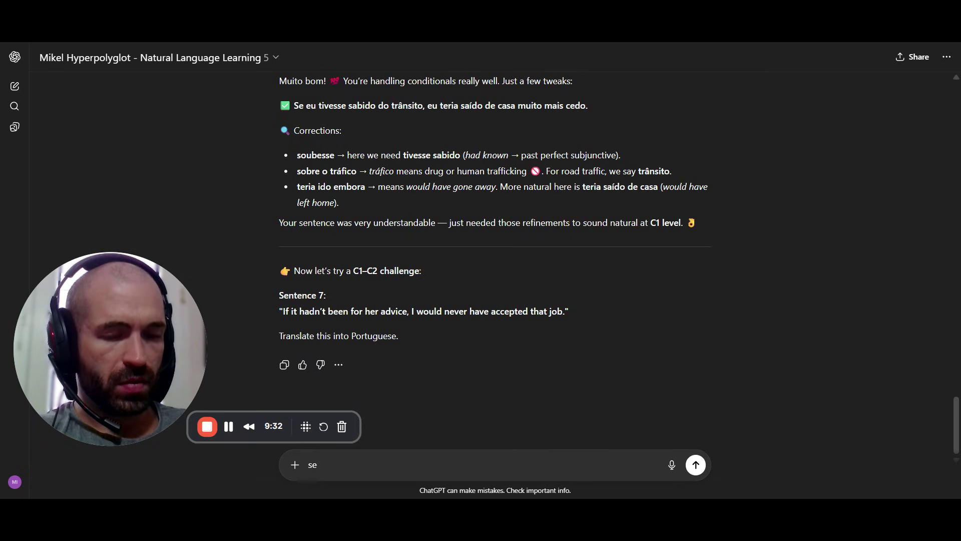
text(nao fos)
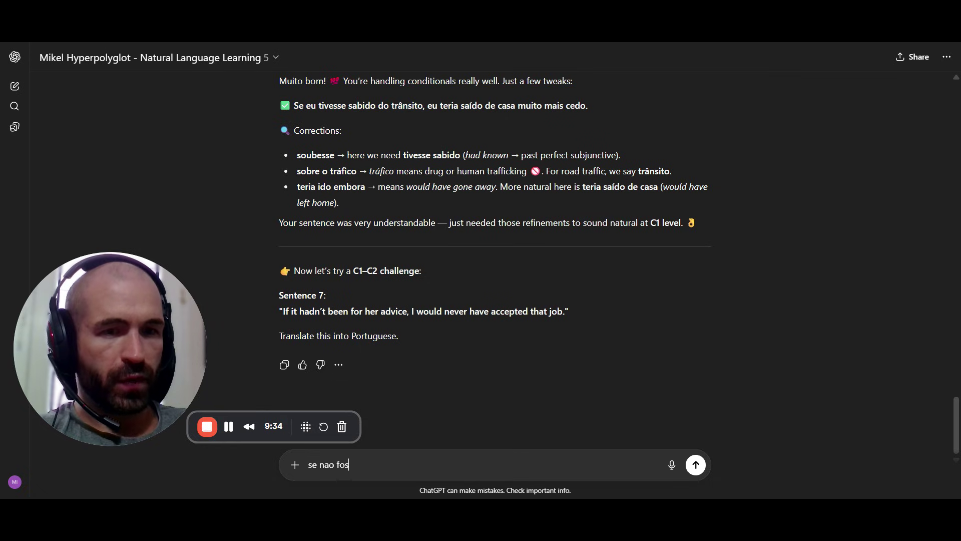
text(se pelo seu)
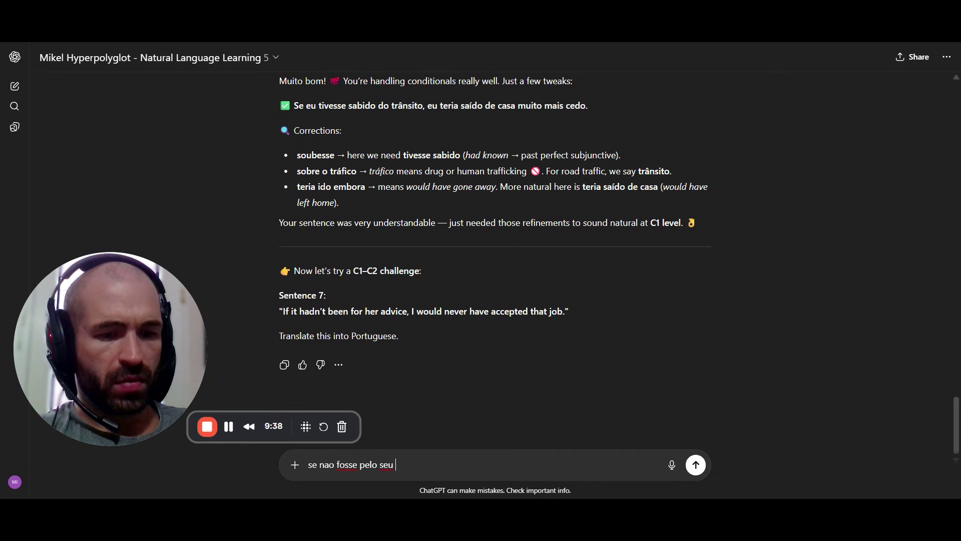
text( conselho)
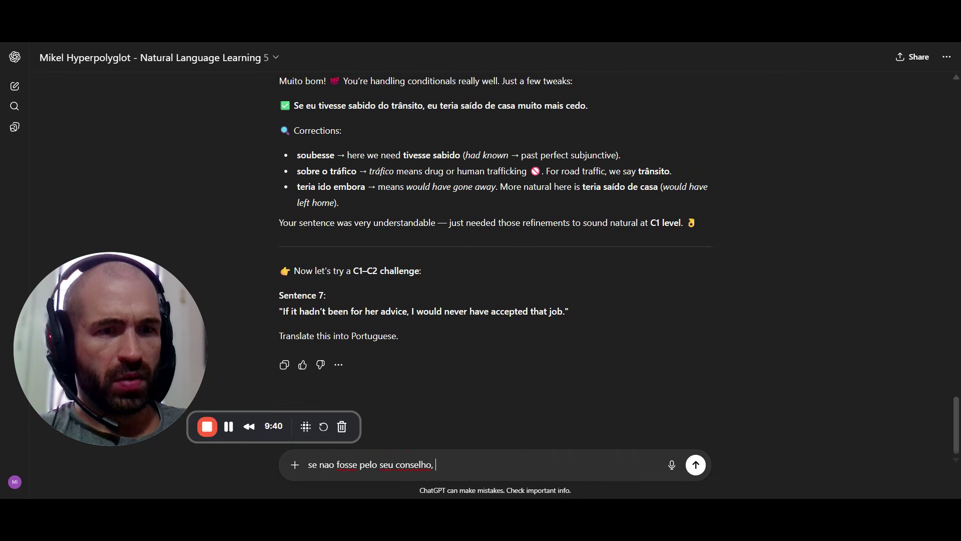
Step: Complete the Sentence 7 answer with "eu nao teria ceitado esse trabalho" and submit it
text(, eu )
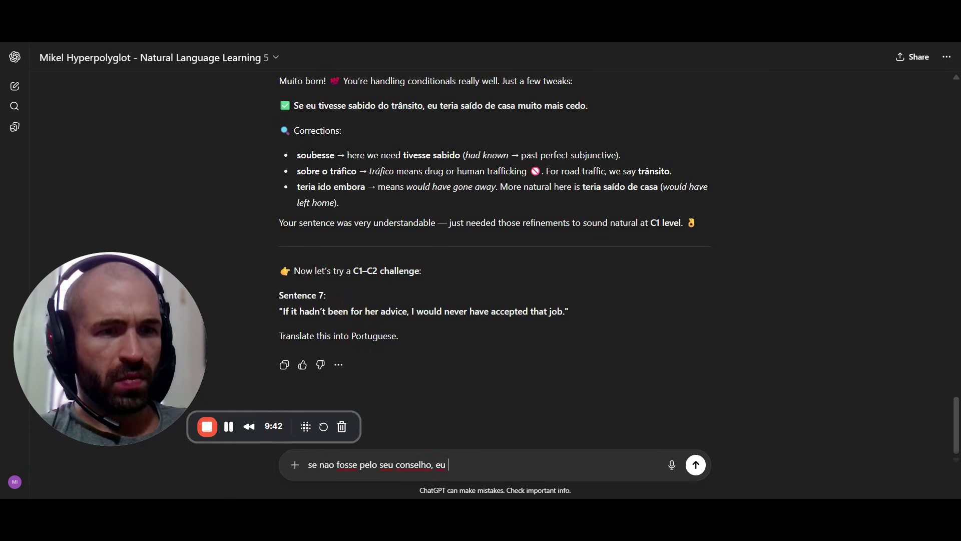
text(nao)
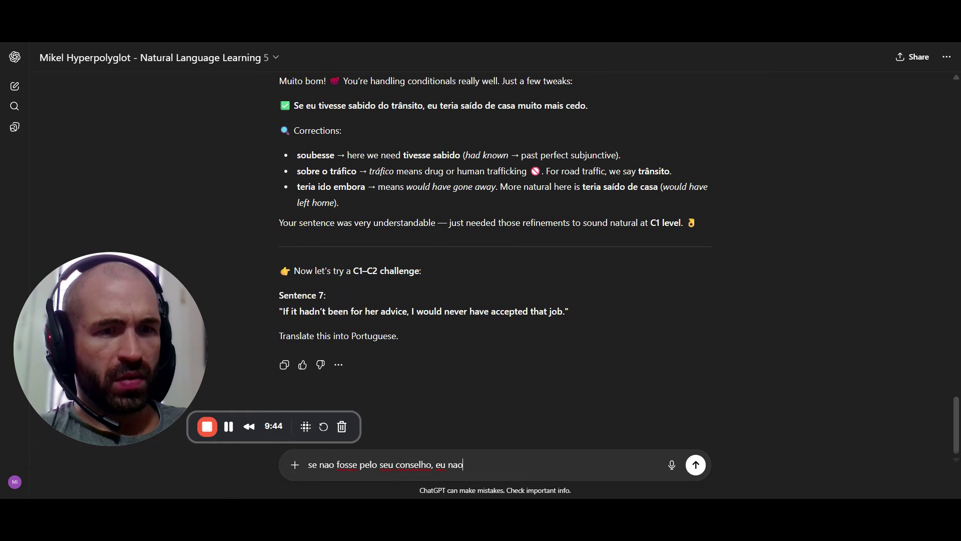
text( teria)
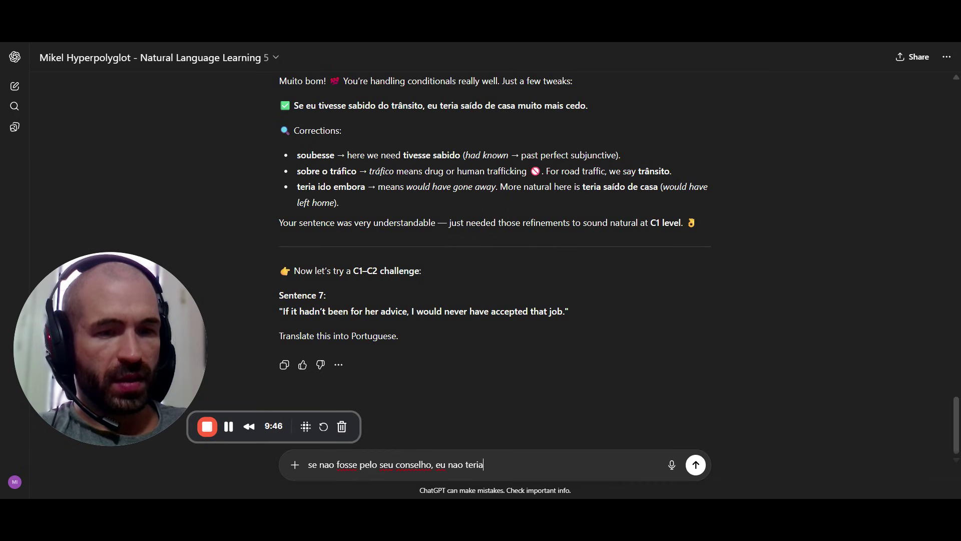
text( ceitado)
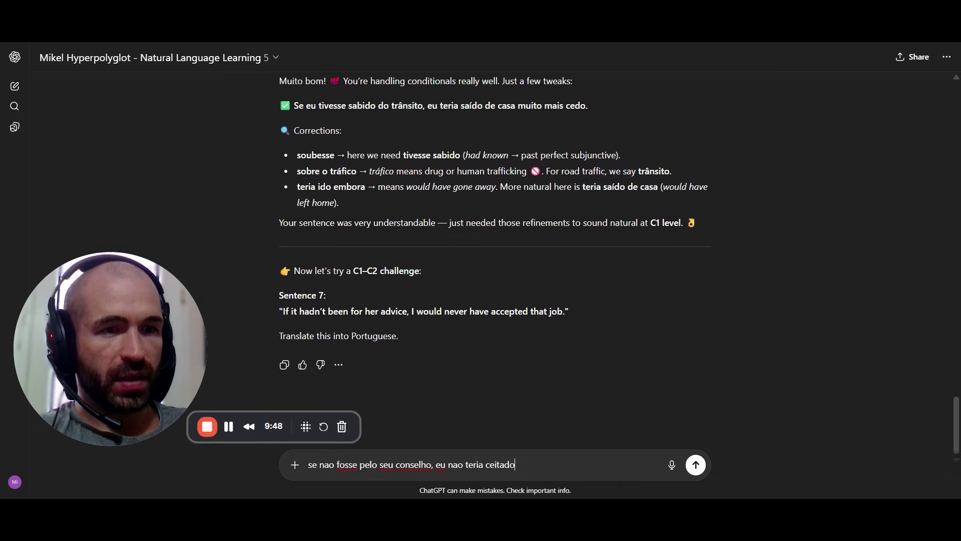
text( esse)
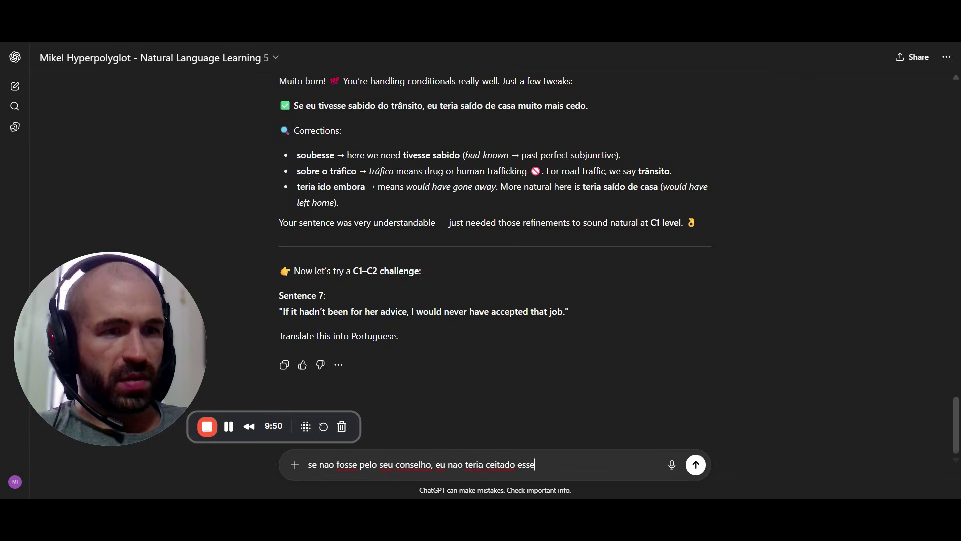
text( trabalho)
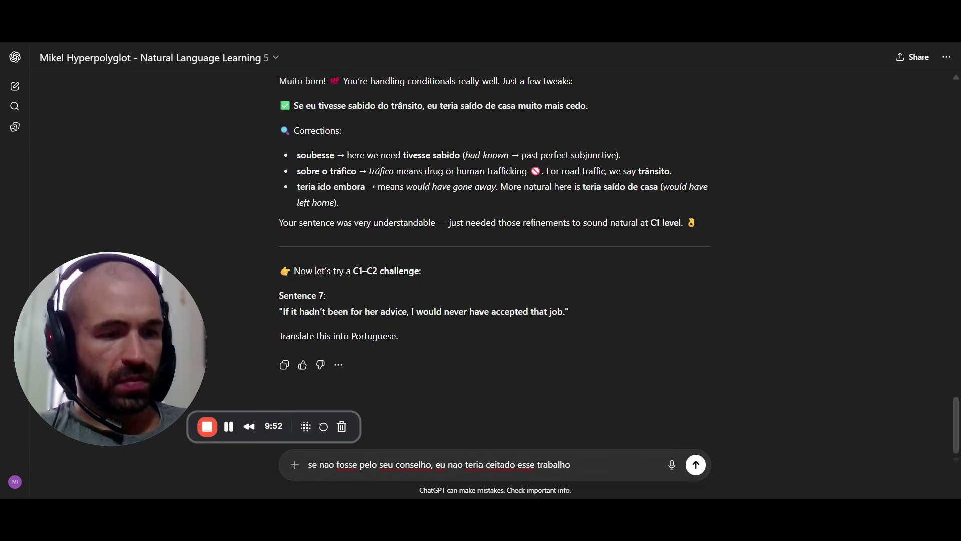
key(Return)
Step: Review the corrections given for the Sentence 7 translation and read the new Sentence 8 prompt
scroll(397, 257, up, 2)
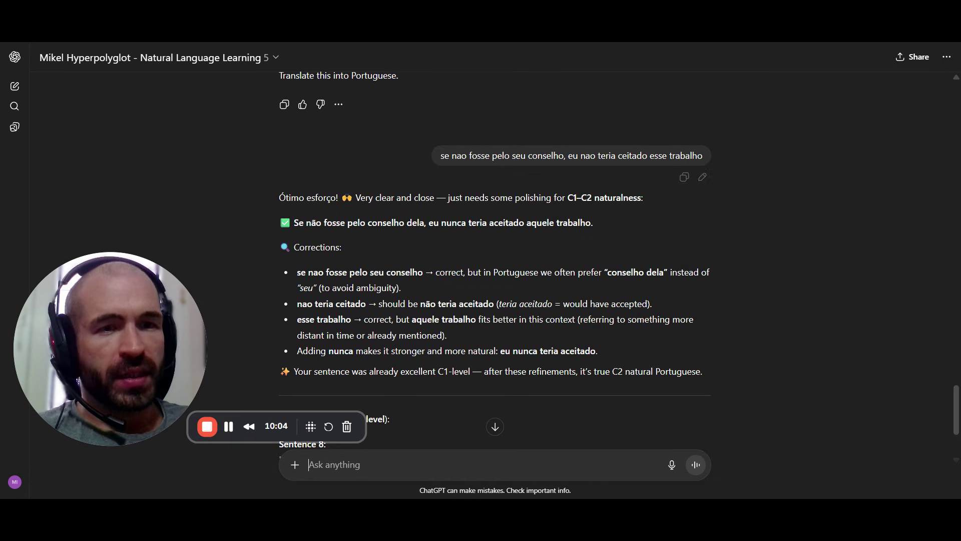
scroll(619, 259, down, 1)
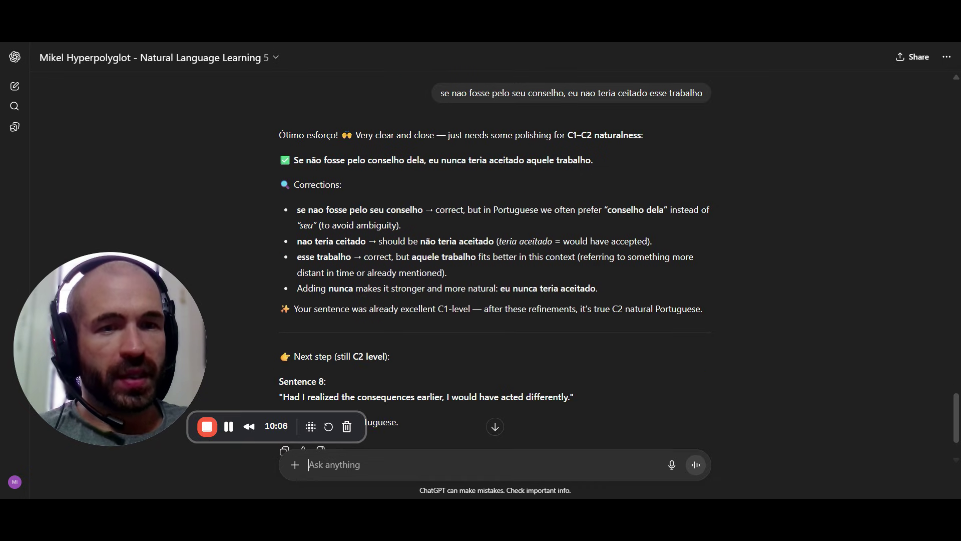
scroll(407, 335, down, 1)
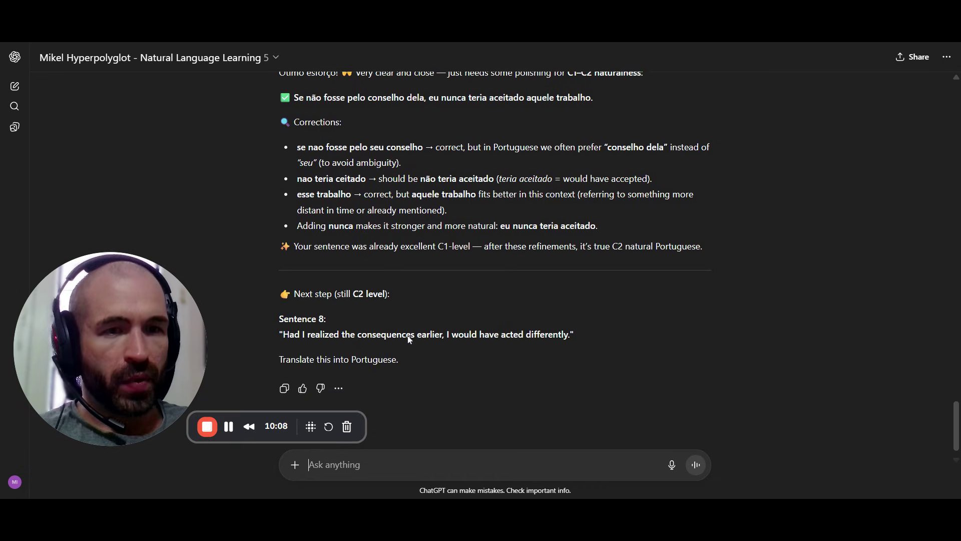
scroll(407, 336, up, 1)
scroll(495, 259, up, 1)
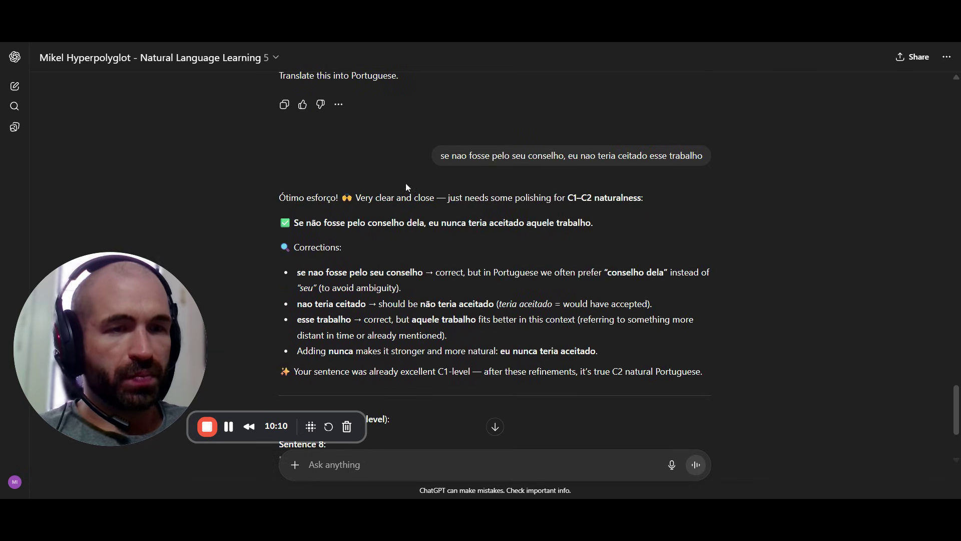
scroll(408, 188, down, 3)
scroll(444, 359, up, 3)
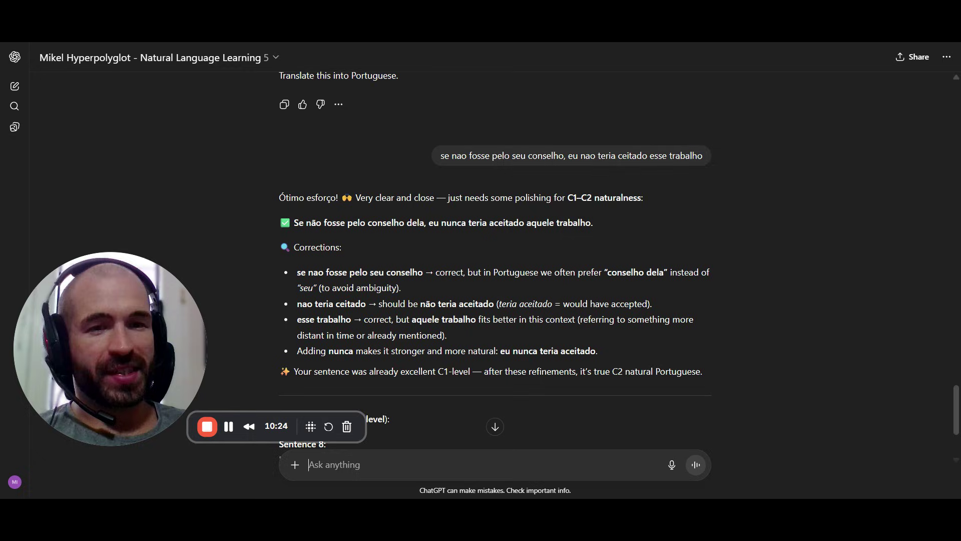
Step: Ask the GPT to lower the difficulty by sending "lets stay at a2 - b1 to focus on fluency"
text(lets)
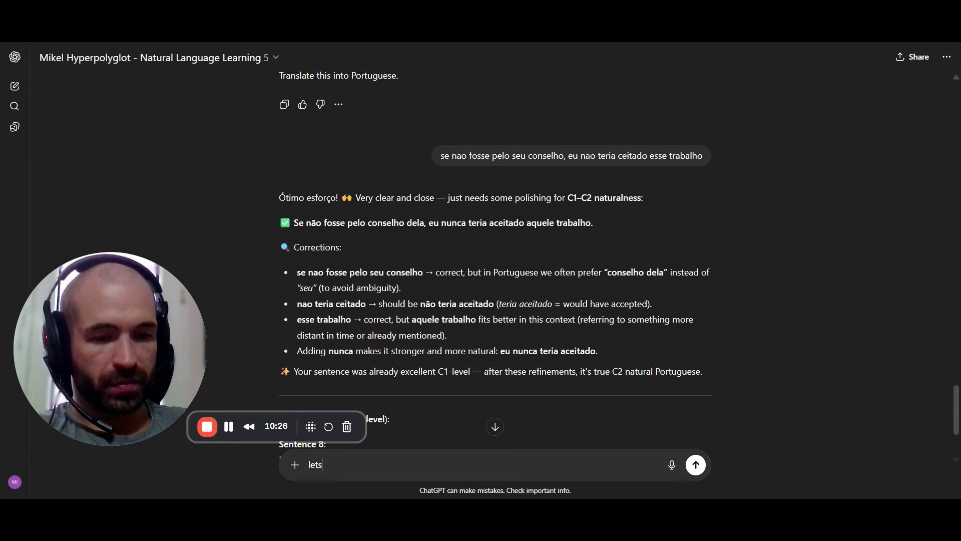
text( saly)
key(BackSpace)
key(BackSpace)
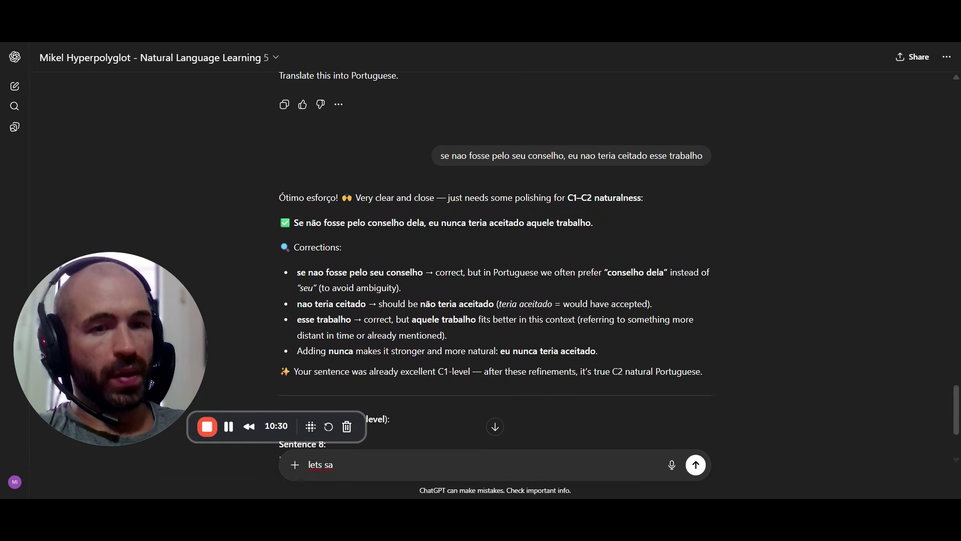
key(BackSpace)
text(tay at)
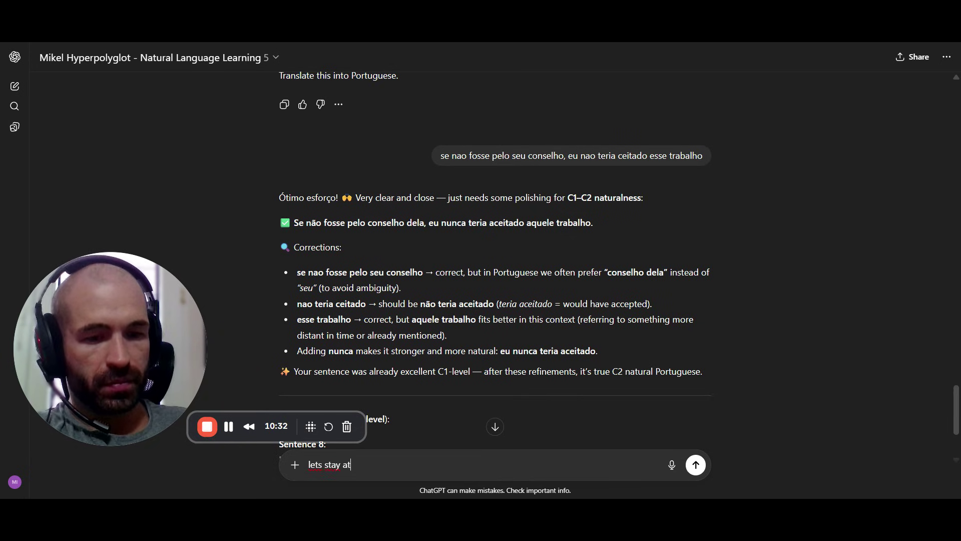
text( a2)
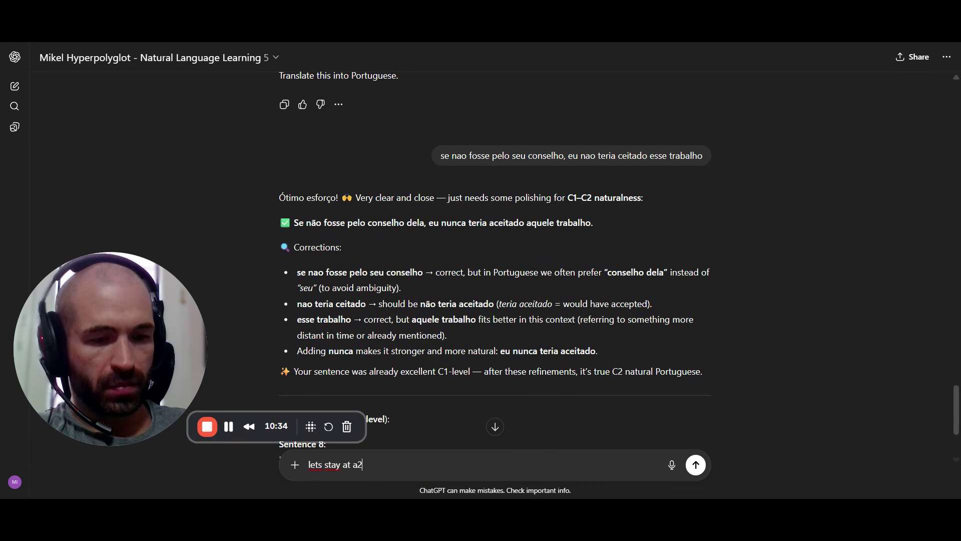
text( - b1)
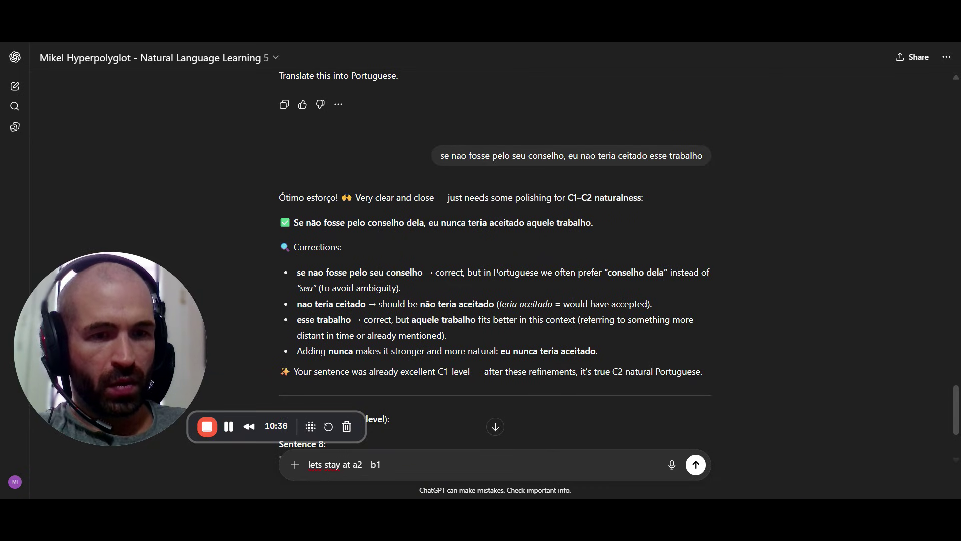
text( to focus on)
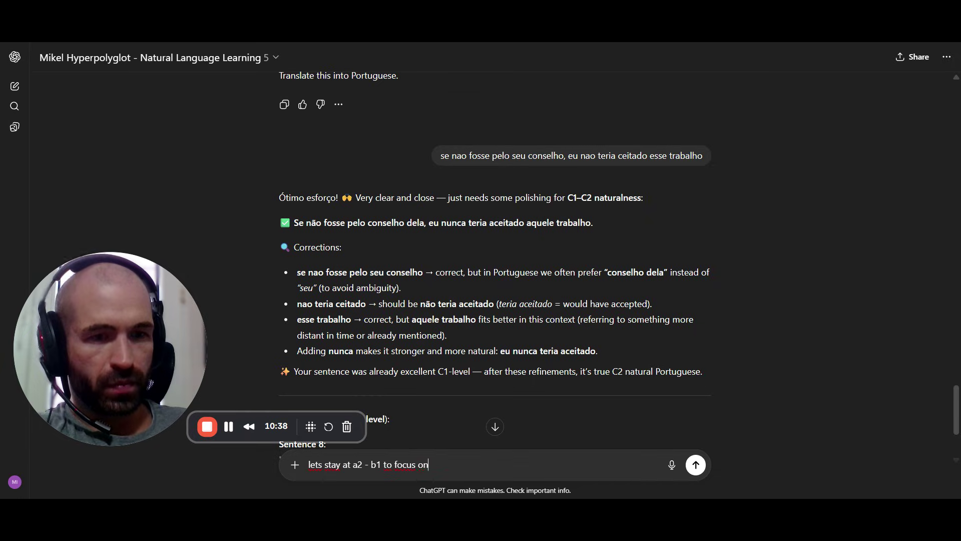
text( fluency)
key(Return)
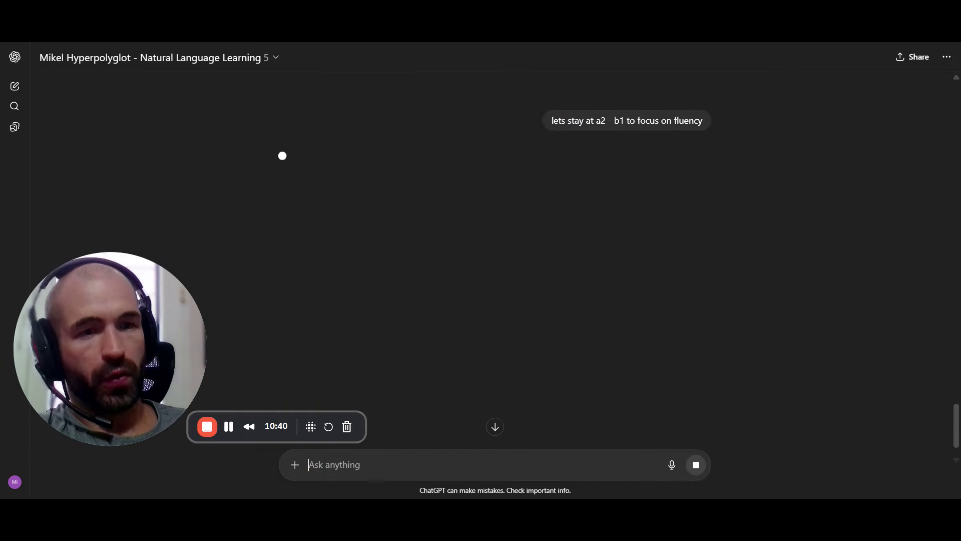
Step: Begin the translation of the A2–B1 Sentence 8 with "nao foi para a balada porque"
scroll(417, 247, up, 2)
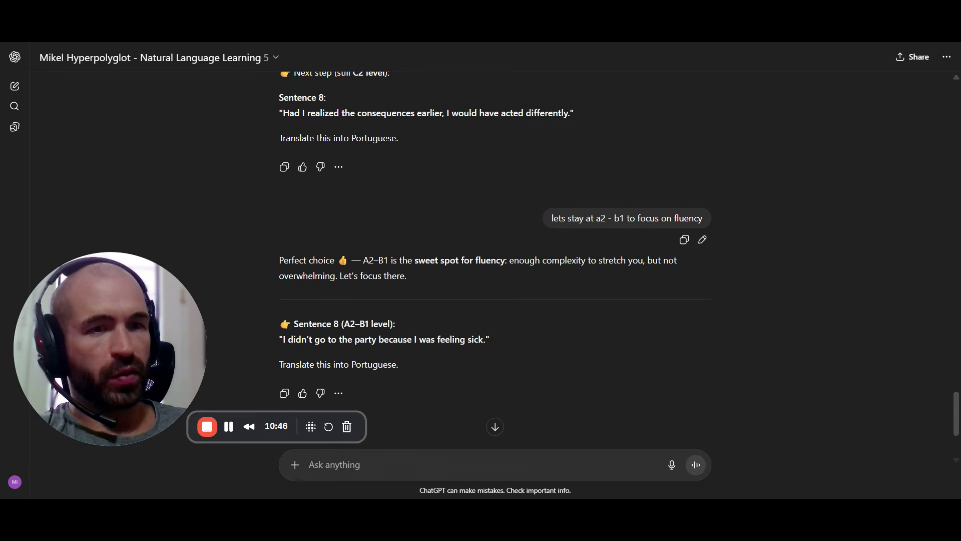
text(na)
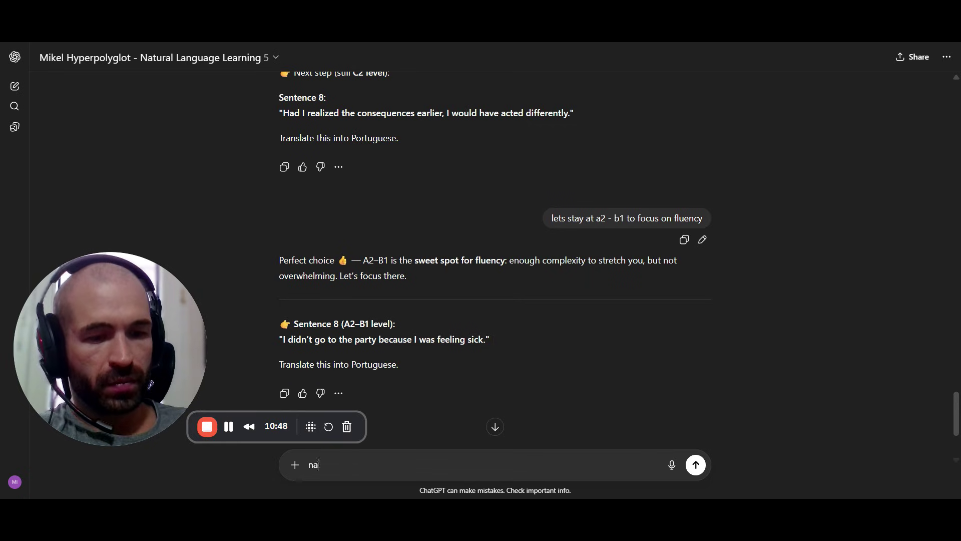
text(o foi para a)
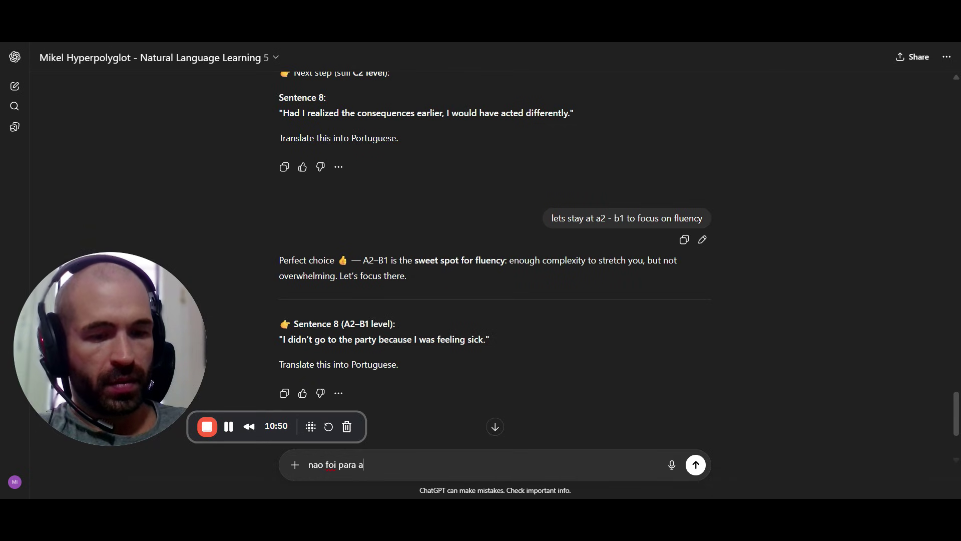
text( balada porque)
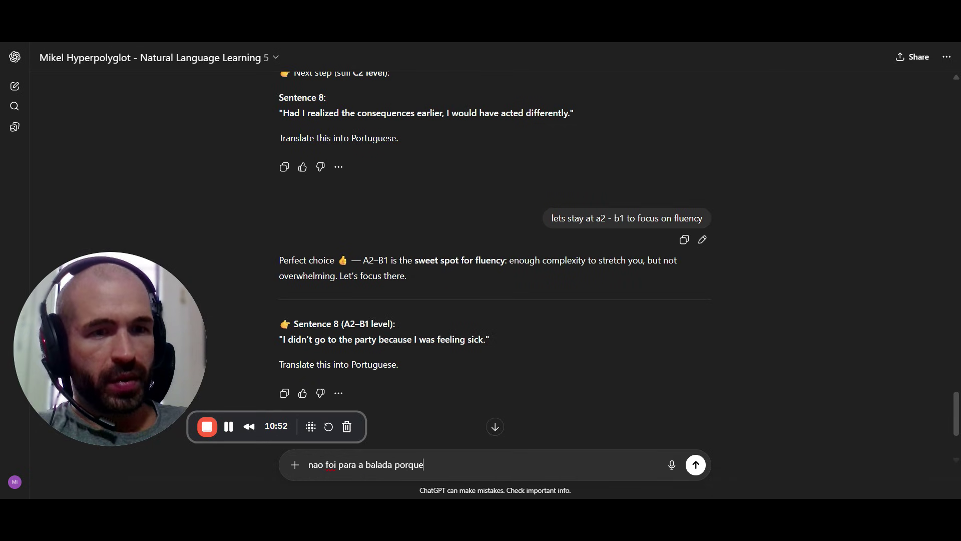
Step: Complete the A2–B1 Sentence 8 answer with "me sentia doente" and submit it
text( me sem)
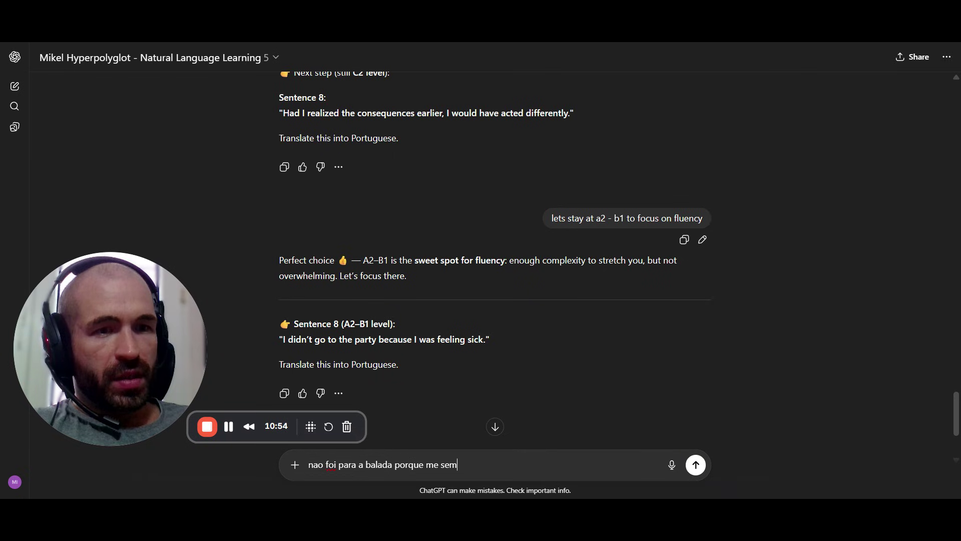
text(i)
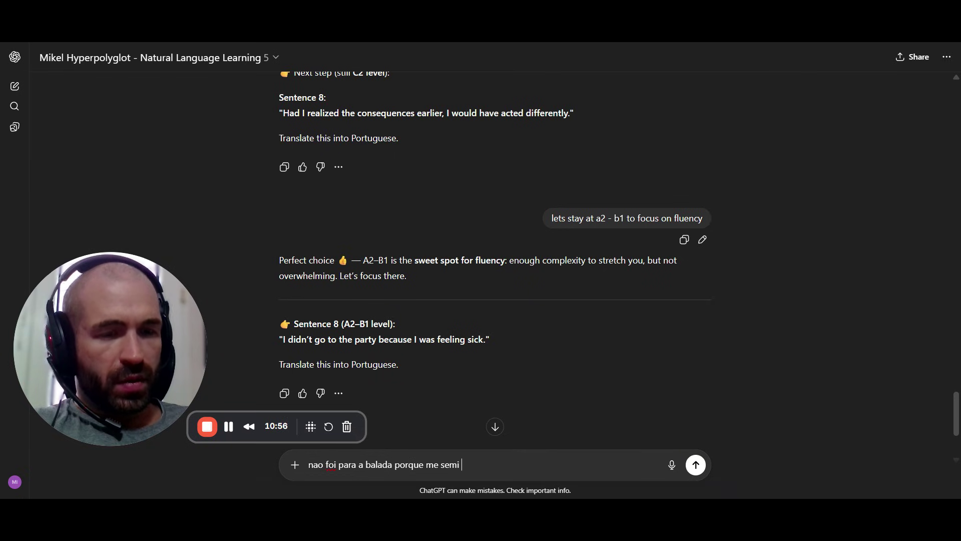
key(BackSpace)
key(BackSpace)
key(BackSpace)
text(mti)
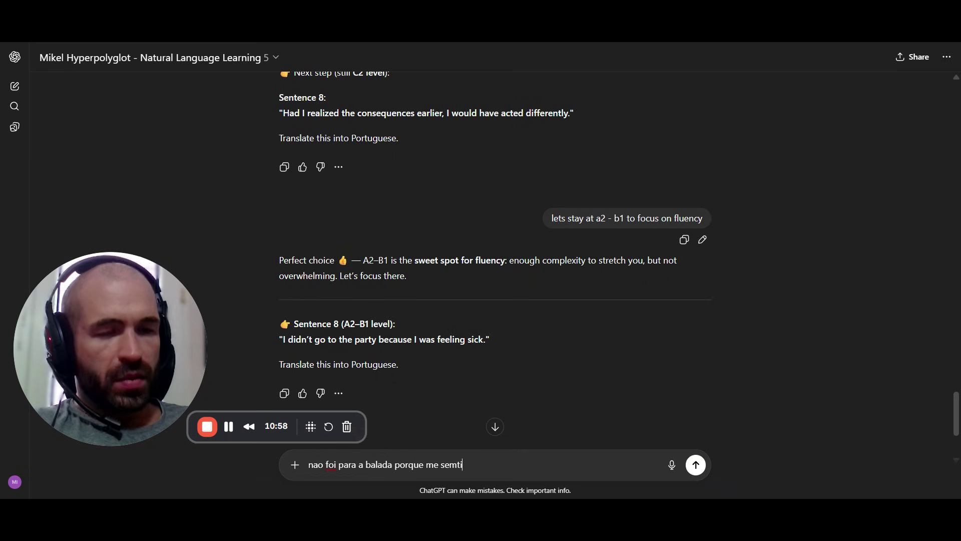
key(BackSpace)
key(BackSpace)
key(BackSpace)
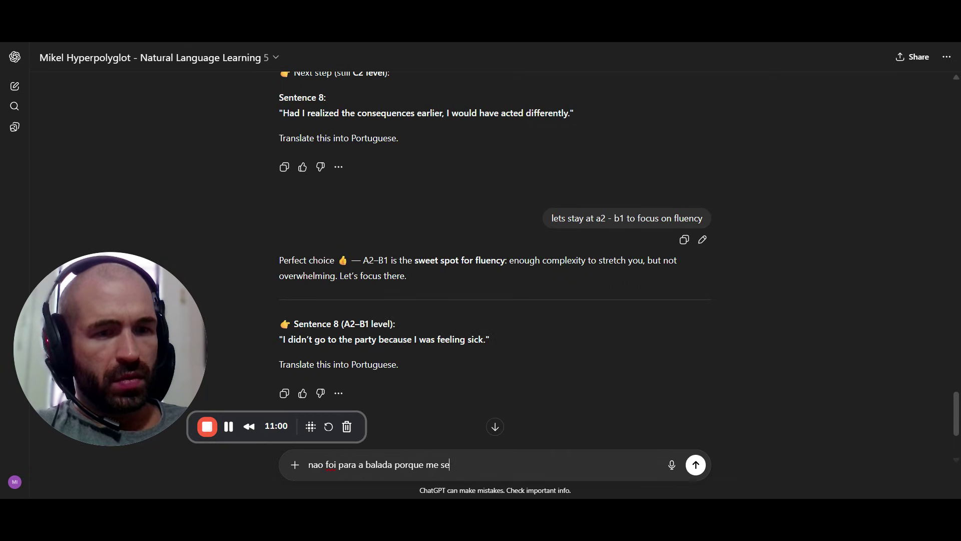
text(mti)
key(BackSpace)
key(BackSpace)
key(BackSpace)
text(n)
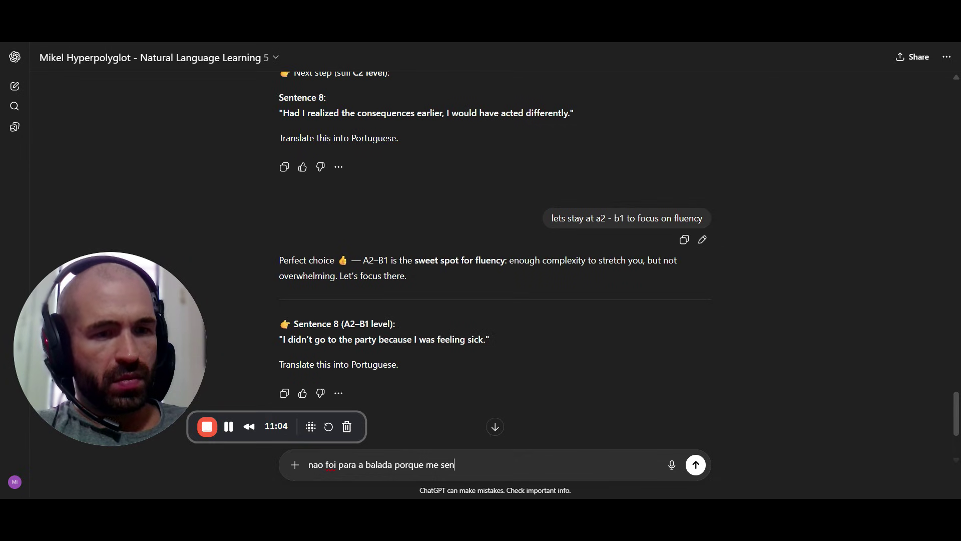
text(tia )
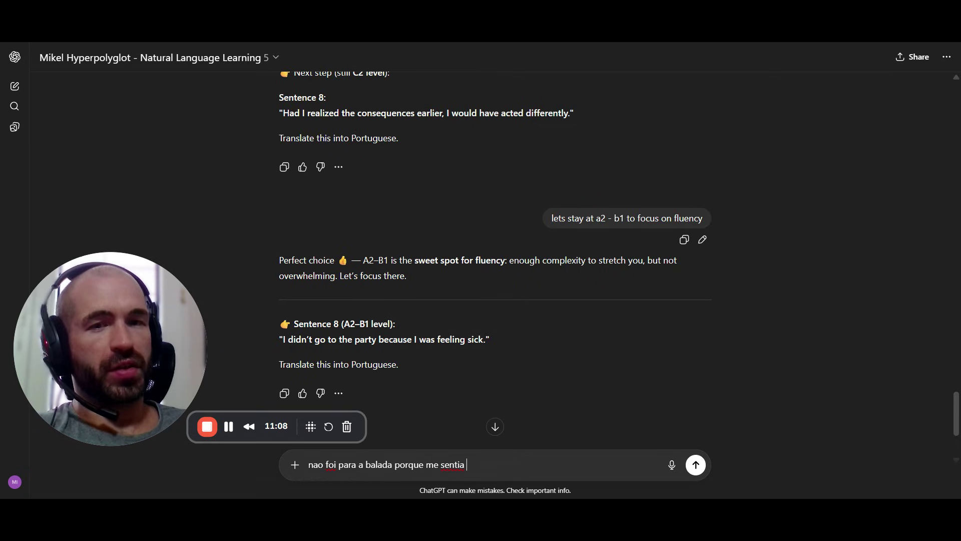
text(doente)
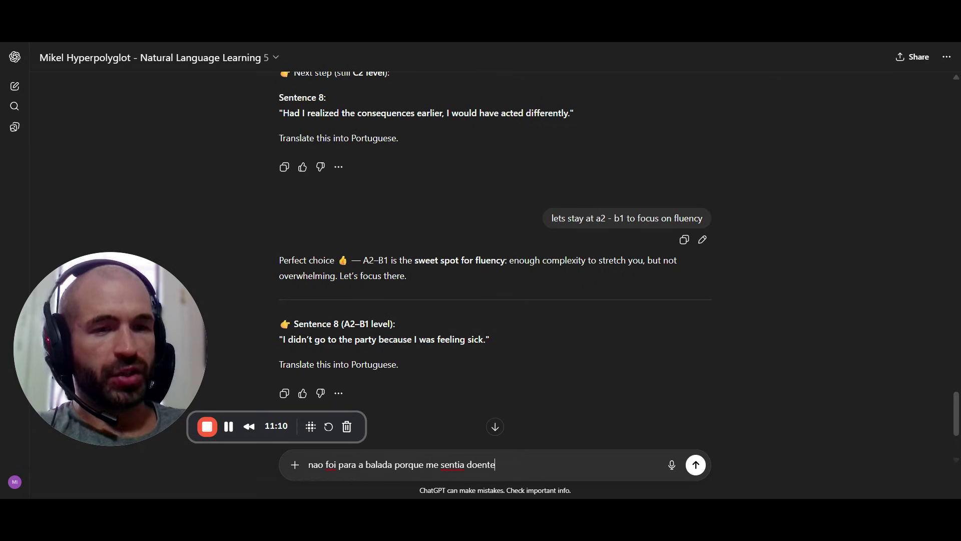
key(Return)
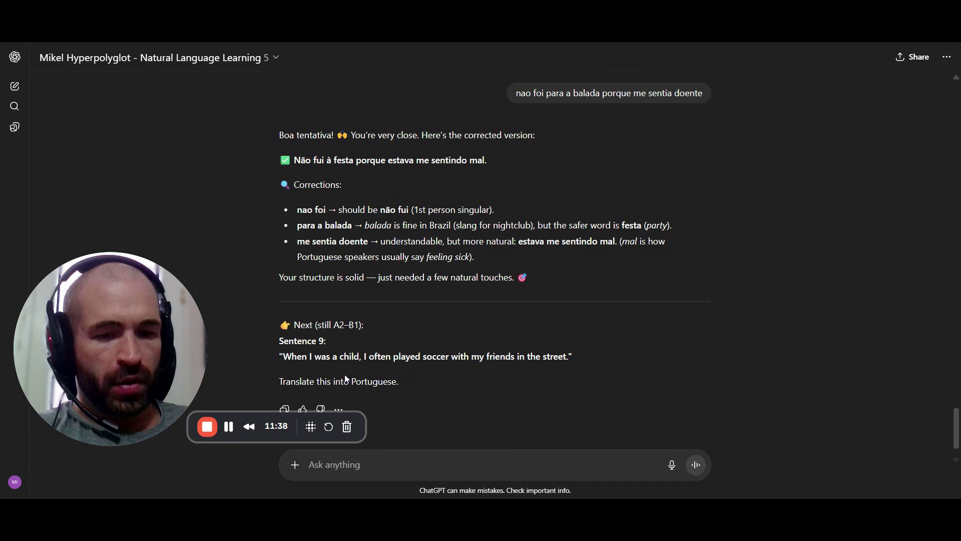
Step: Submit "quando era criança, muitas vezes jogaba futebol com os meus amigos na rua" as the Sentence 9 translation
text(quando era )
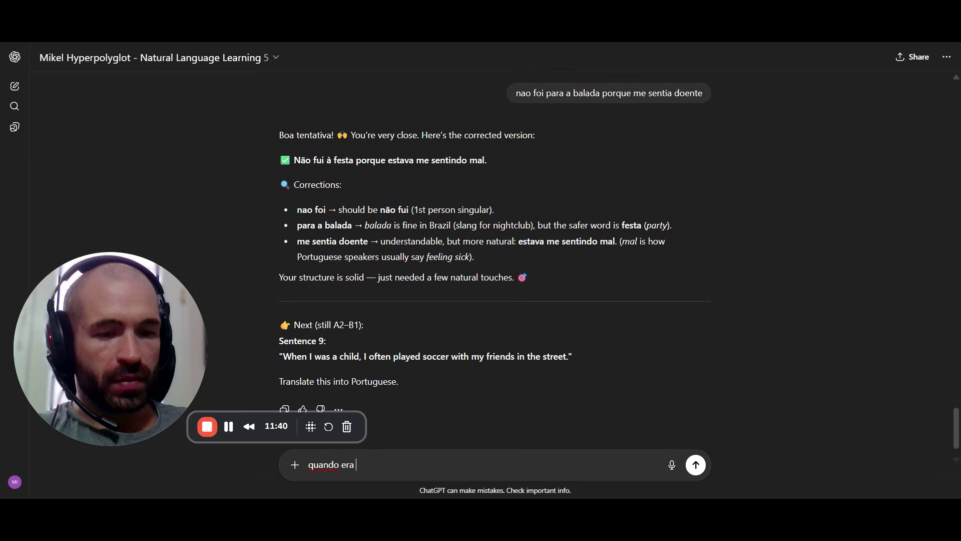
text(cria)
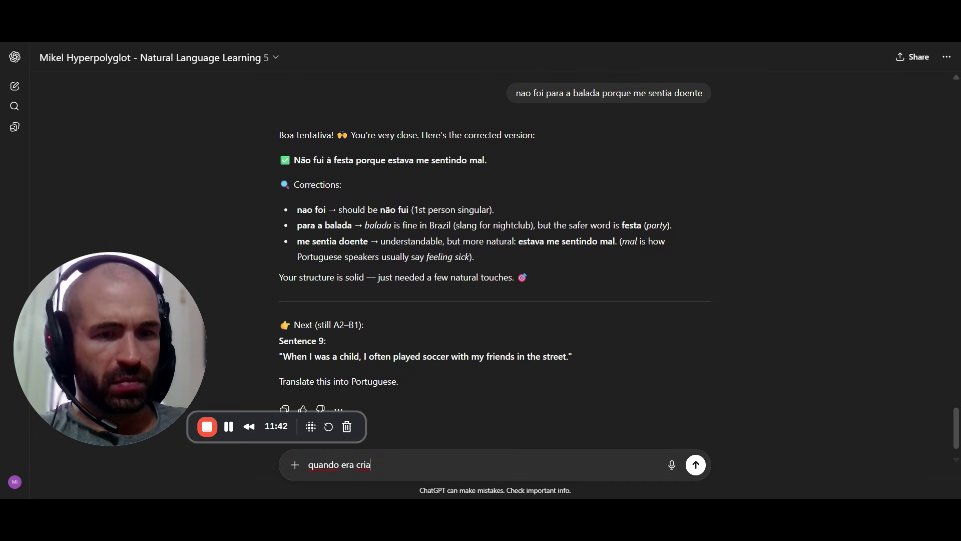
text(nça)
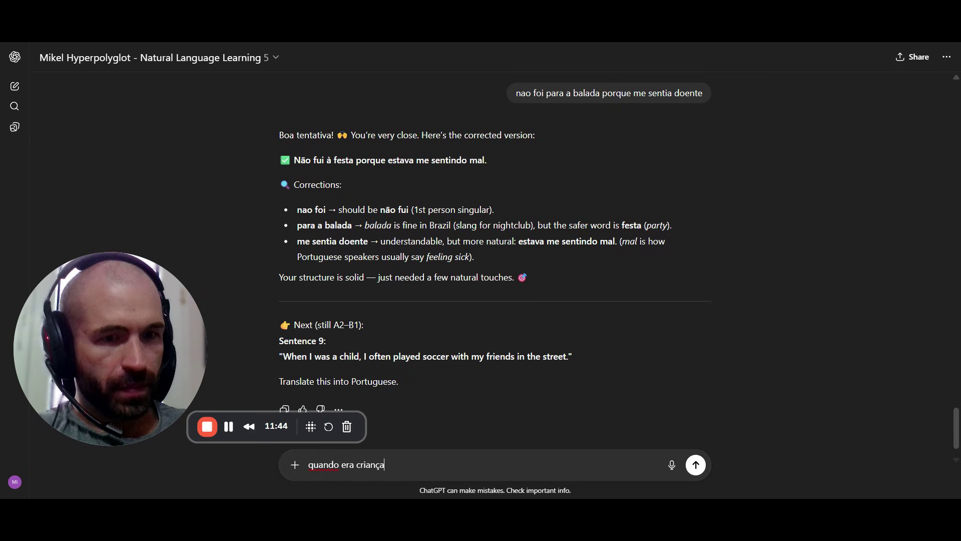
text(, )
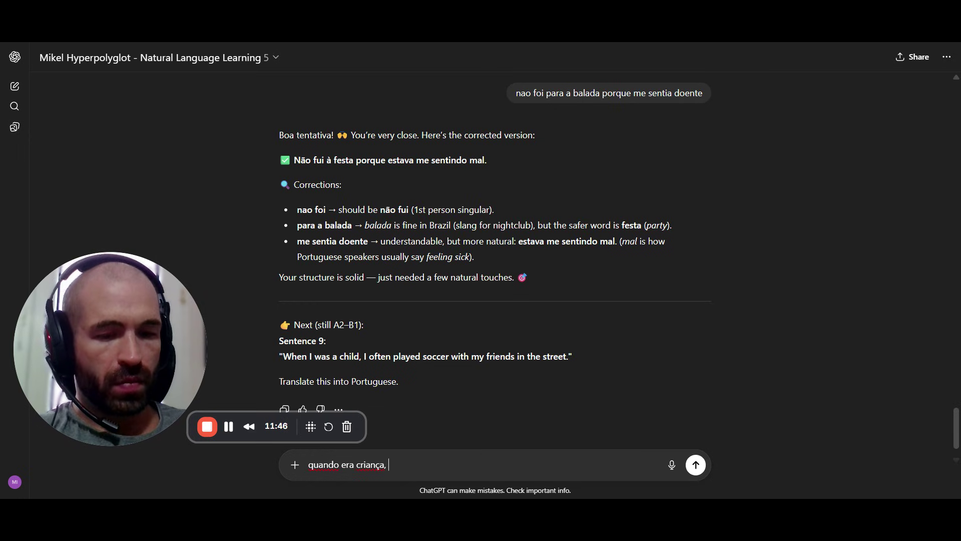
text(muitas)
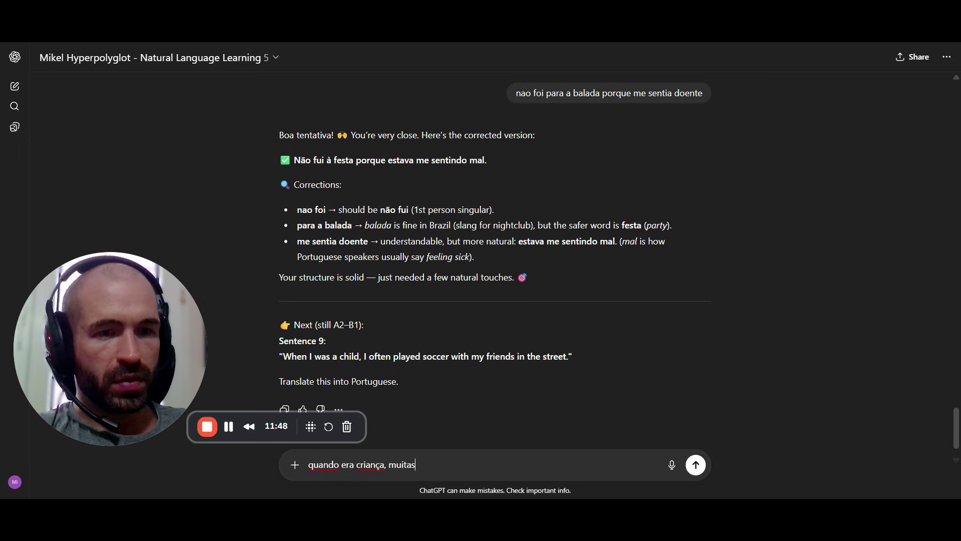
text( vezes)
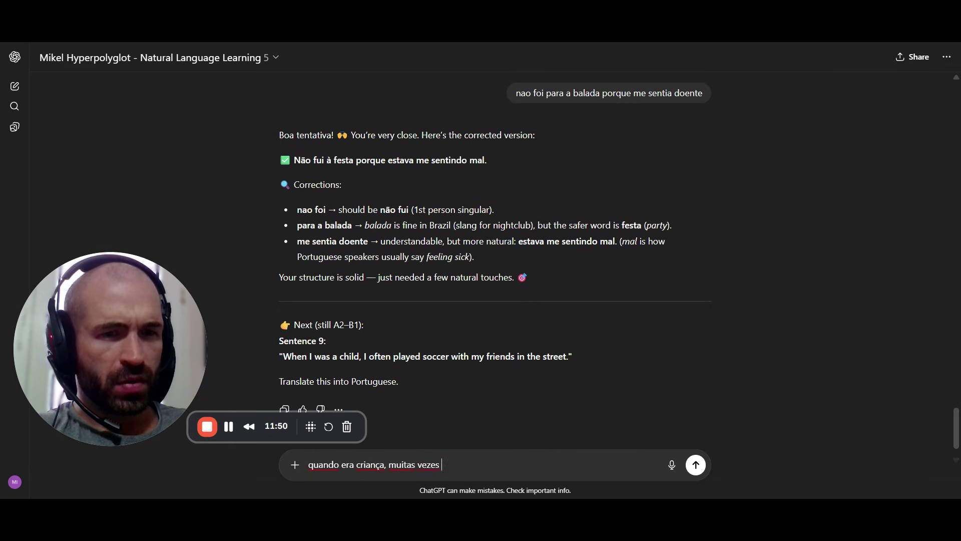
text( jogaba)
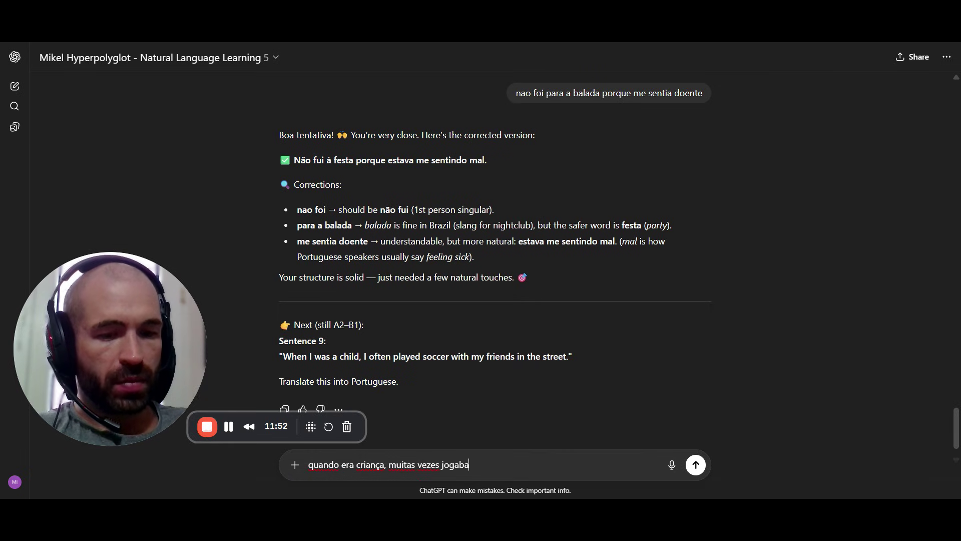
text( futebol )
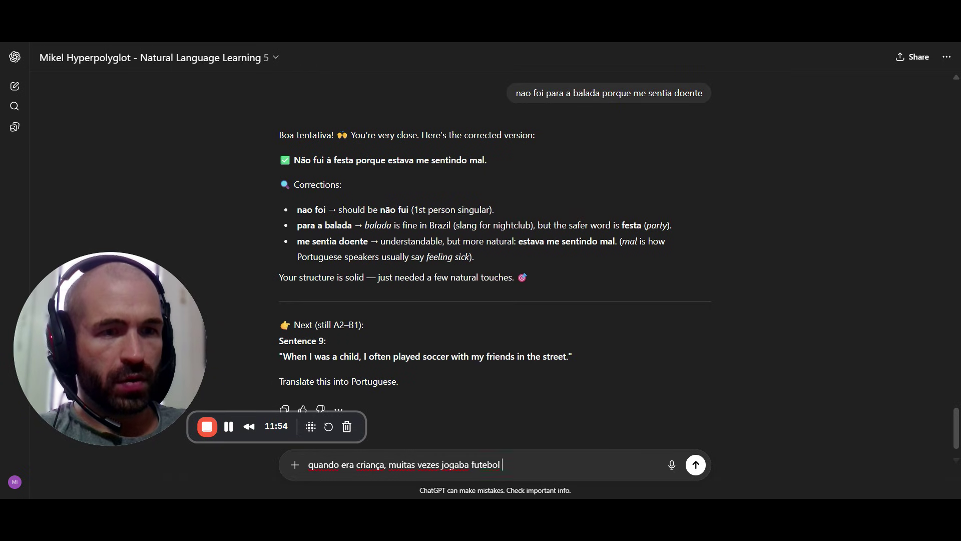
text(com os )
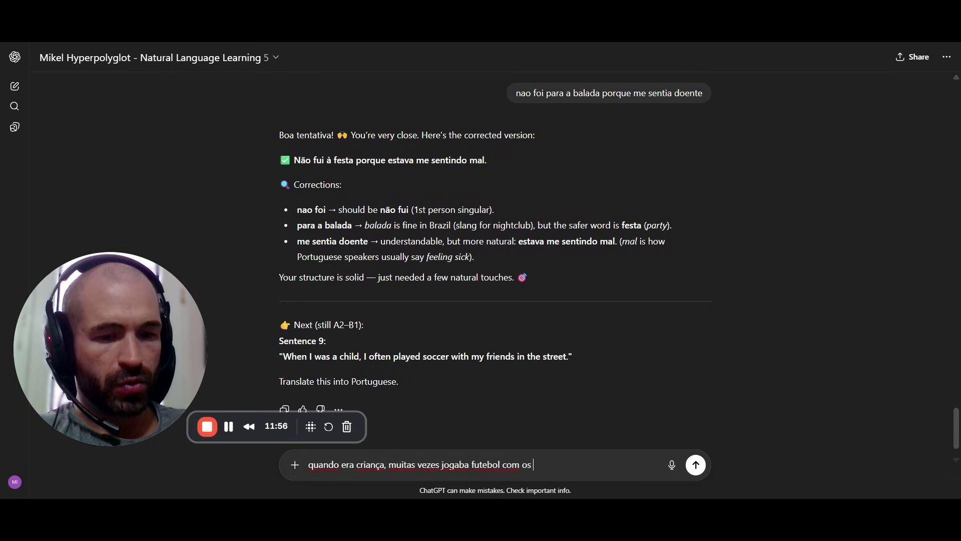
text(meus amigos na rua)
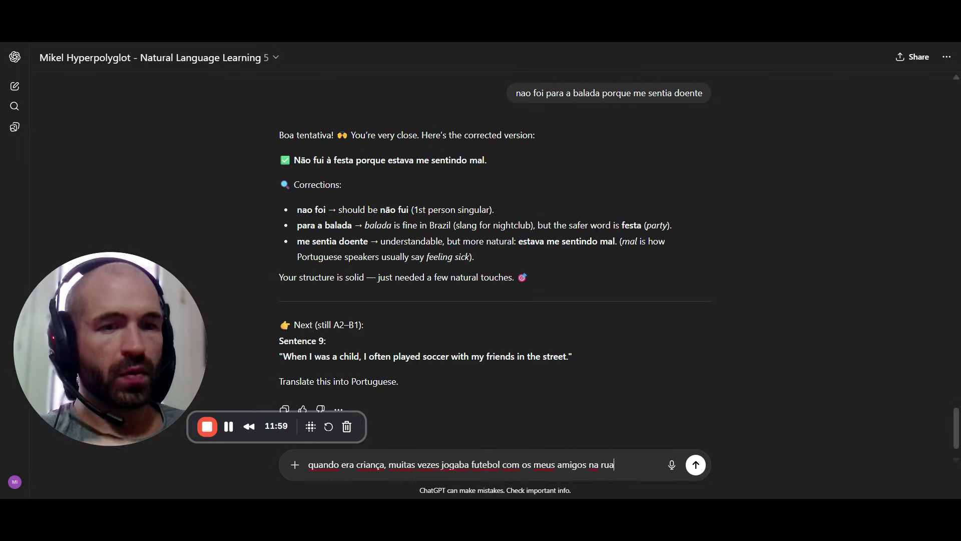
key(Return)
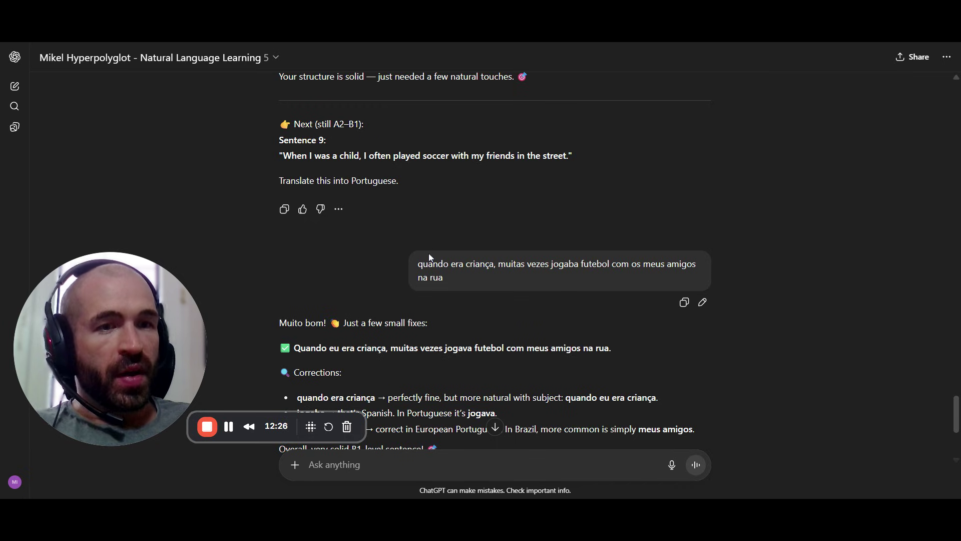
Step: Review the Sentence 9 corrections and the Sentence 10 prompt, and look back over the earlier exchanges
scroll(424, 259, down, 3)
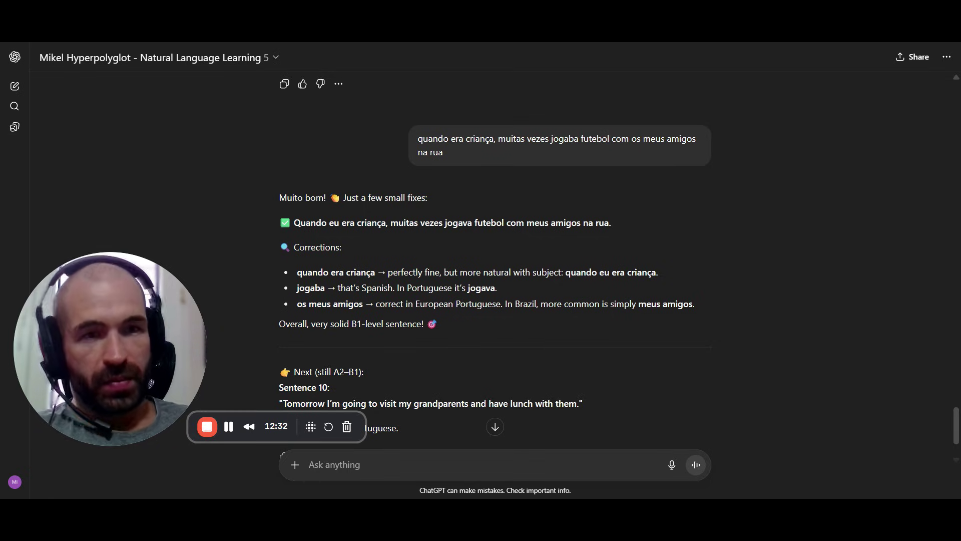
scroll(382, 215, up, 15)
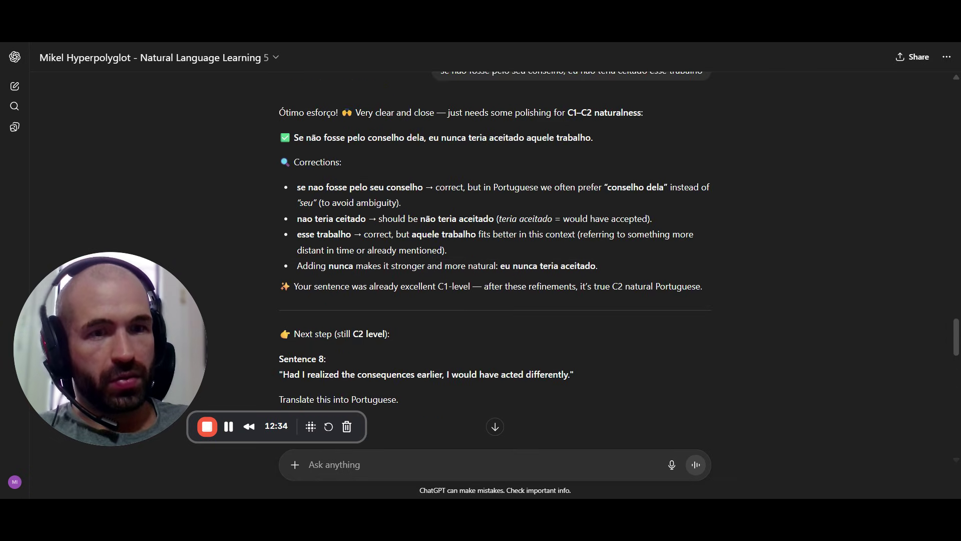